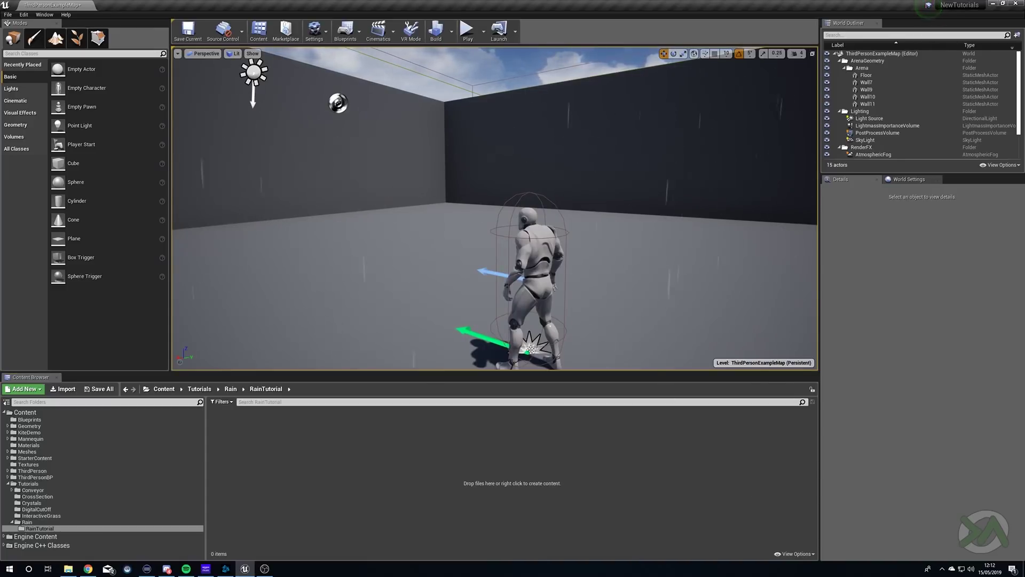
Delete the existing rain emitter from the level and create a new material named Rain_M in the RainTutorial folder.
key(Delete)
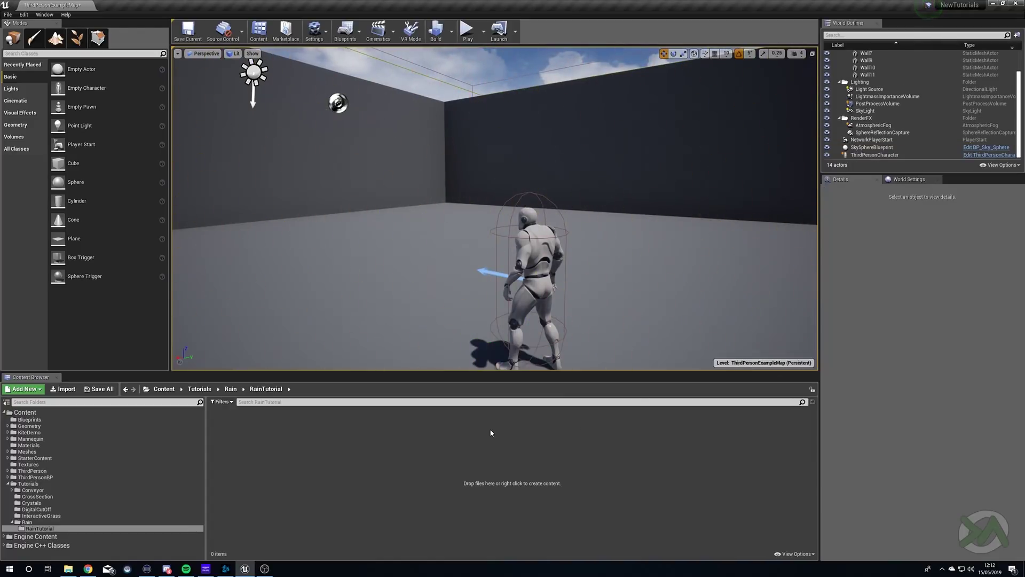
right_click(384, 429)
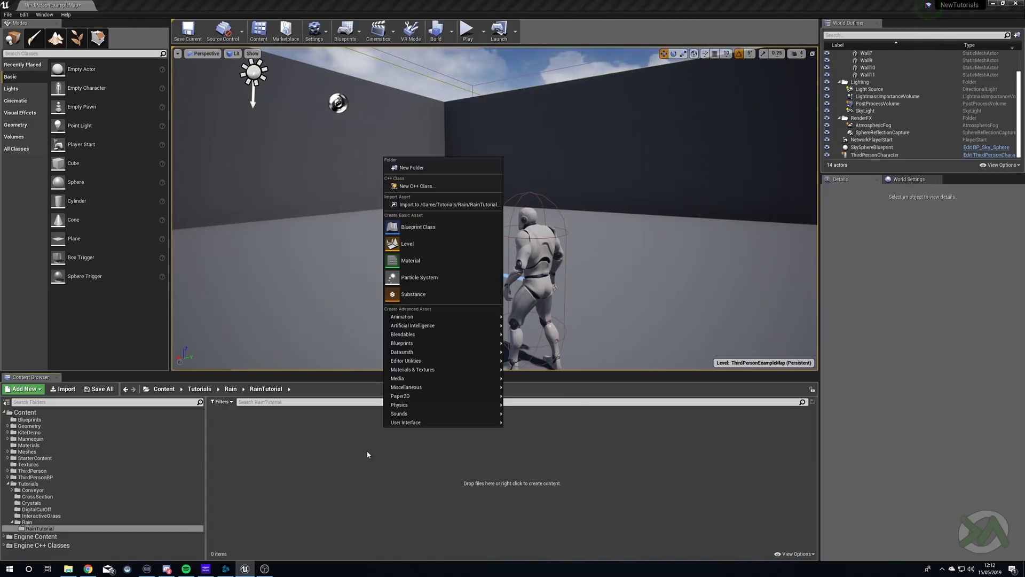
click(444, 260)
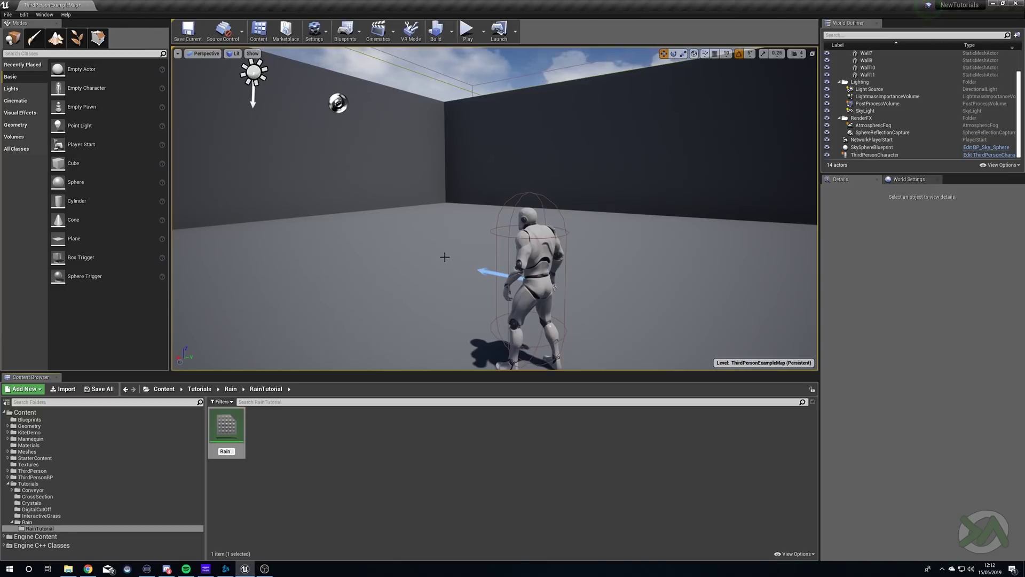
text(Rain_M)
key(Return)
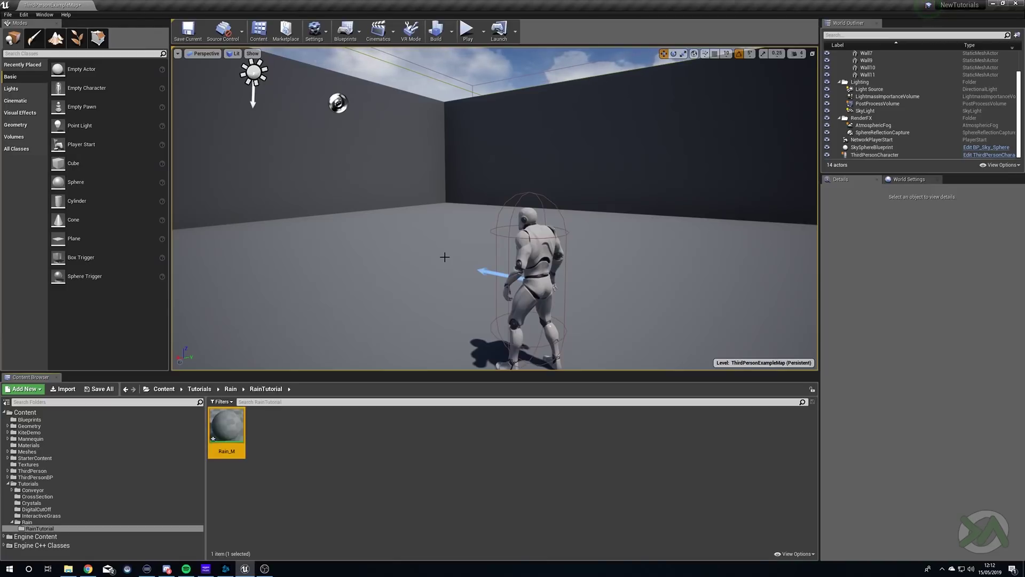
Open the Rain_M material and set its blend mode to Translucent and its shading model to Unlit.
double_click(222, 423)
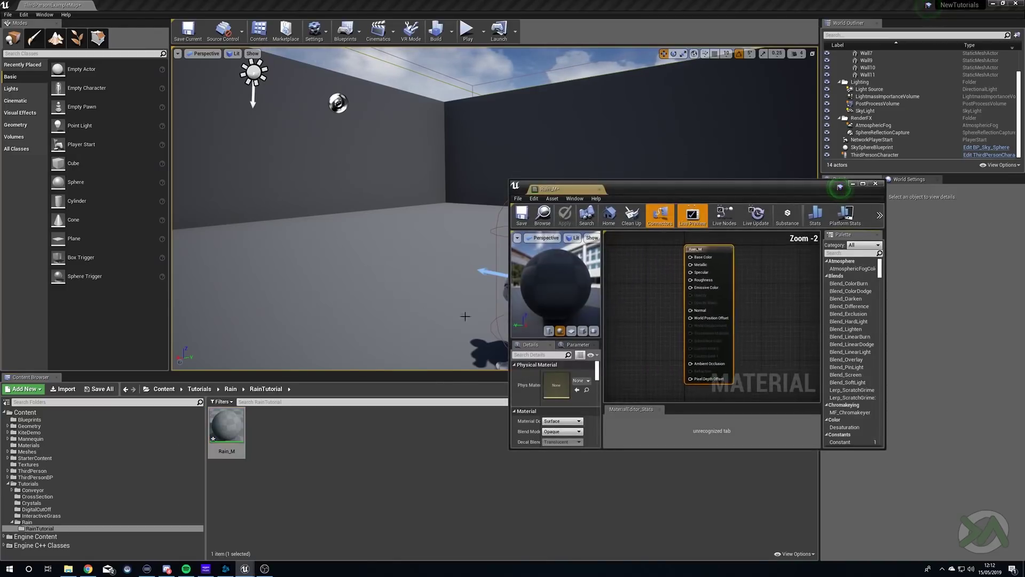
key(Home)
scroll(534, 320, up, 2)
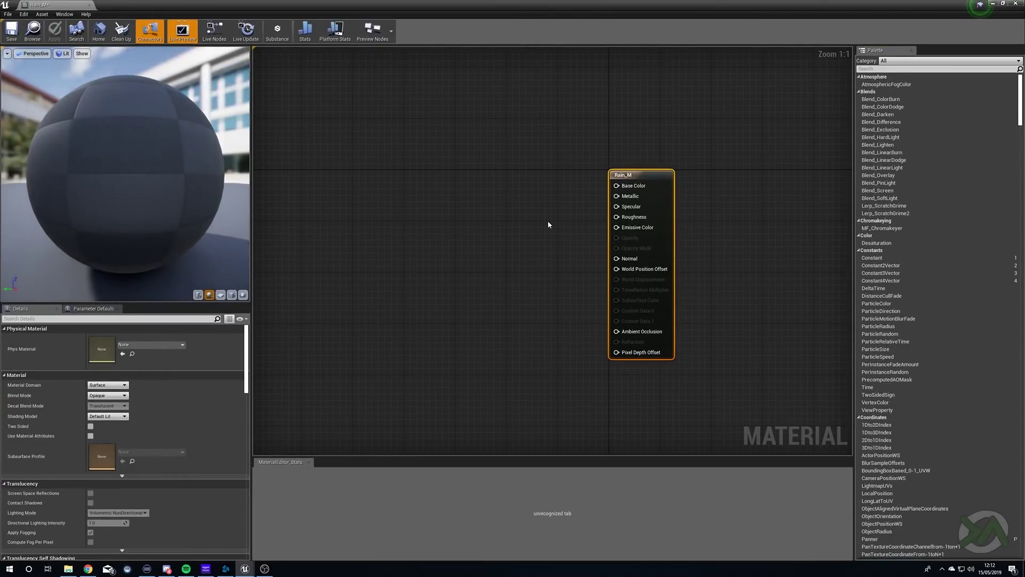
click(107, 395)
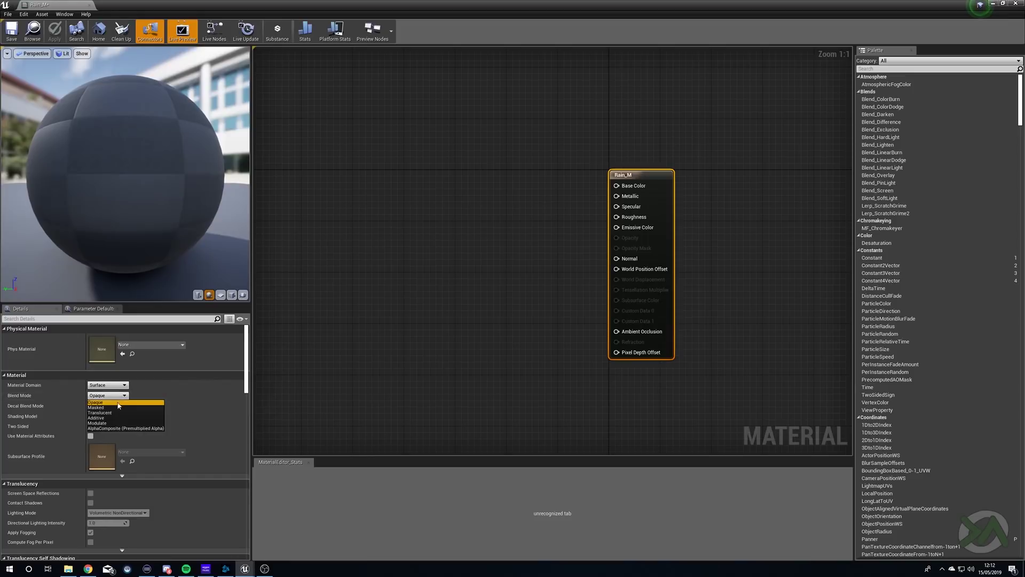
click(125, 412)
click(108, 416)
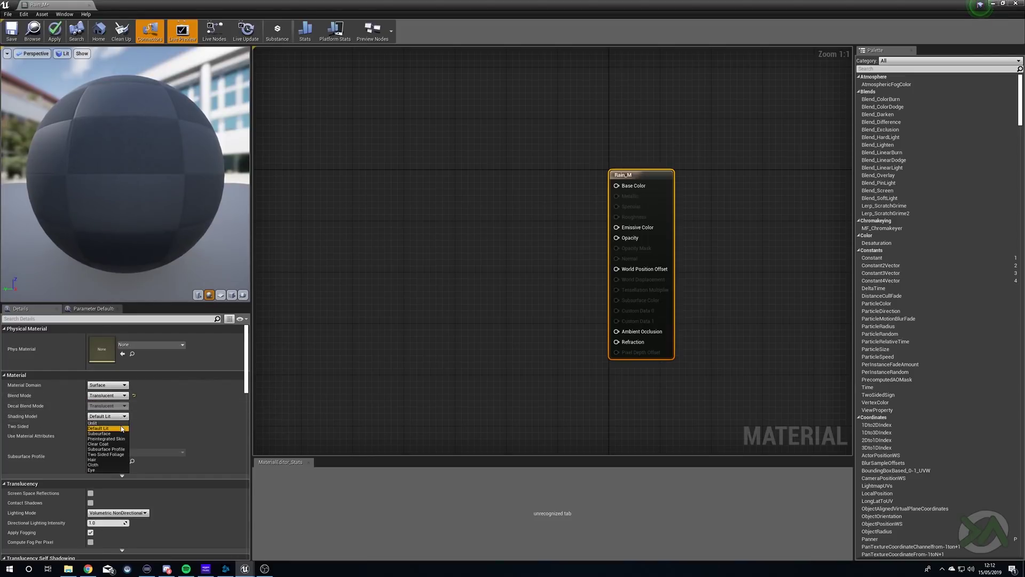
click(122, 425)
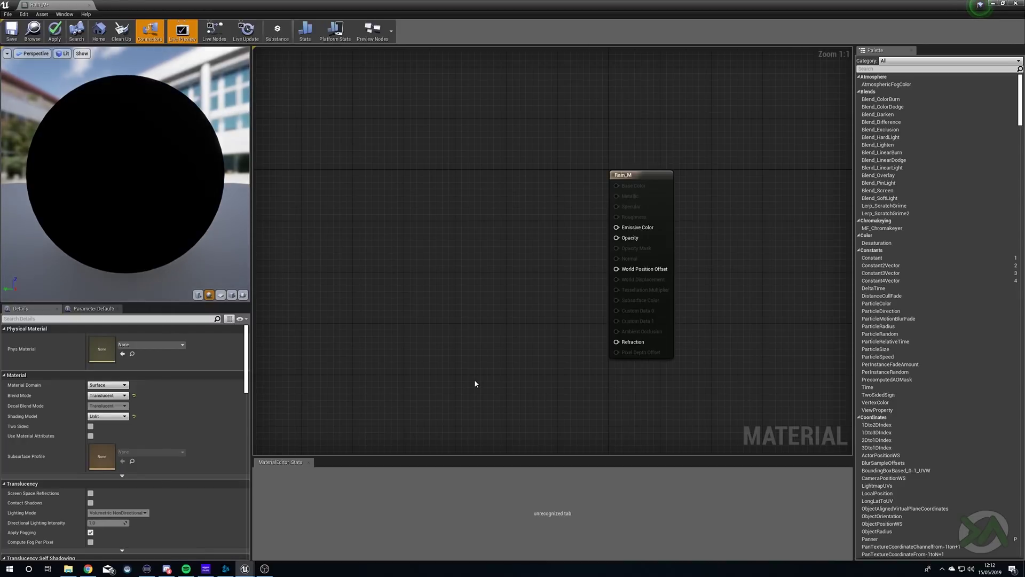
Add a Particle Color node to the graph and connect its RGB output to the material's Emissive Color.
right_drag(414, 305, 457, 325)
right_click(465, 248)
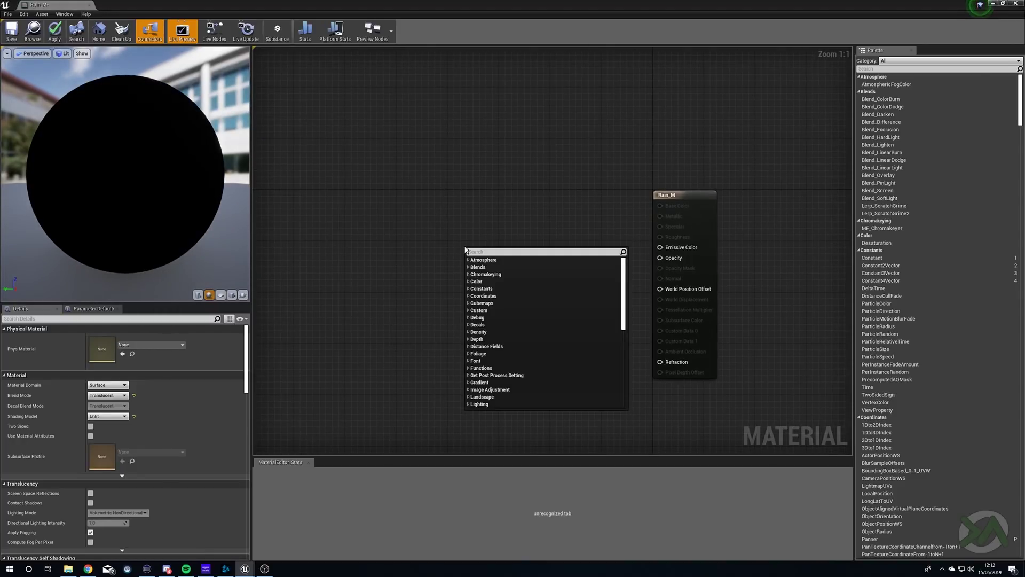
text(particle)
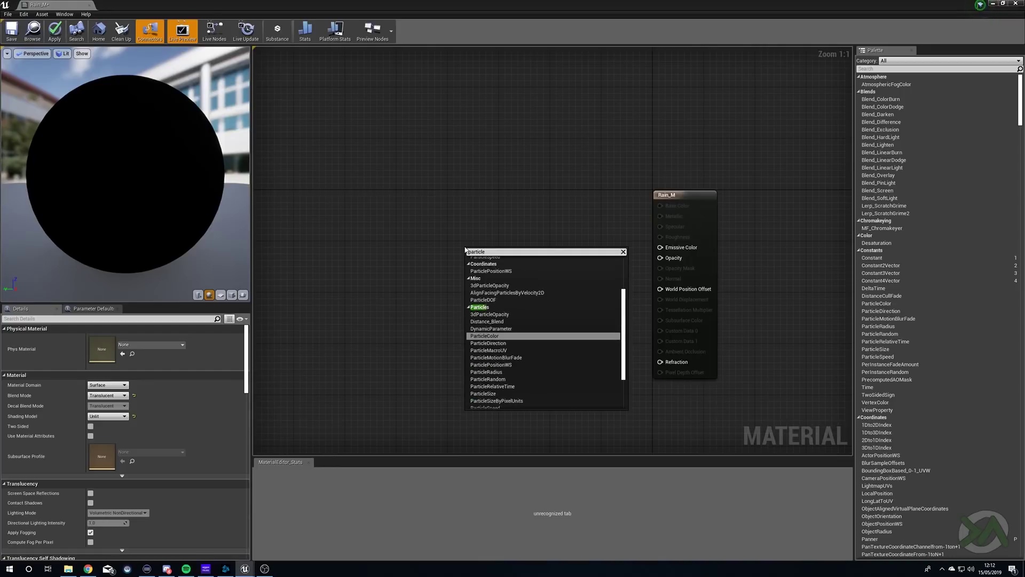
key(Return)
drag(465, 249, 436, 212)
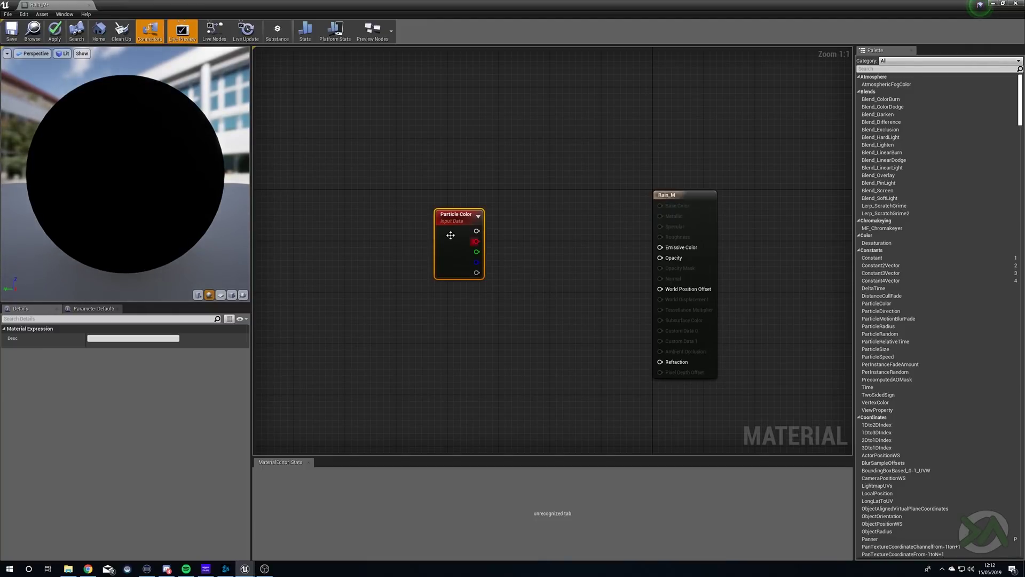
drag(443, 243, 681, 249)
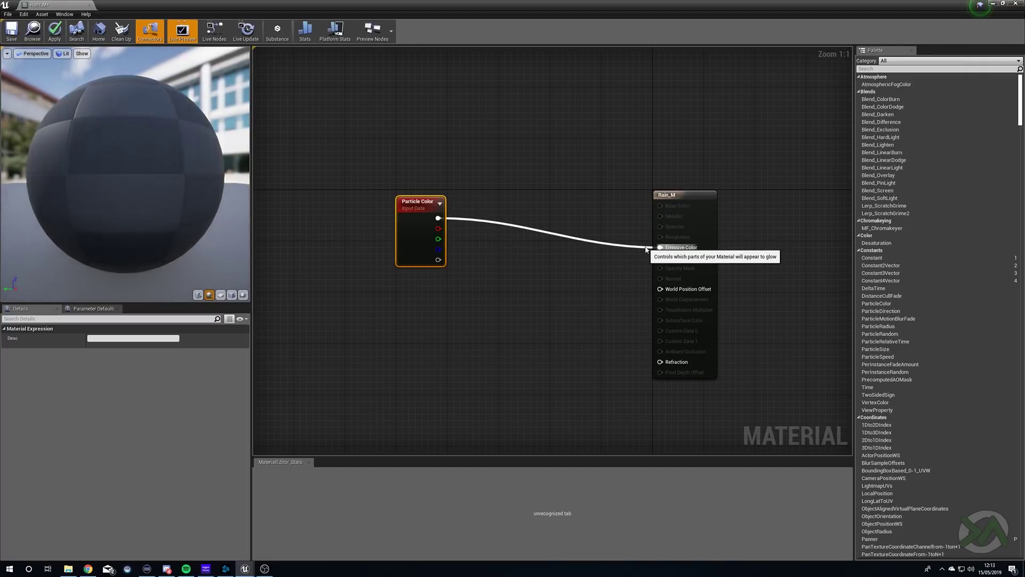
Add a RadialGradientExponential node and place it below the Particle Color node.
right_click(410, 369)
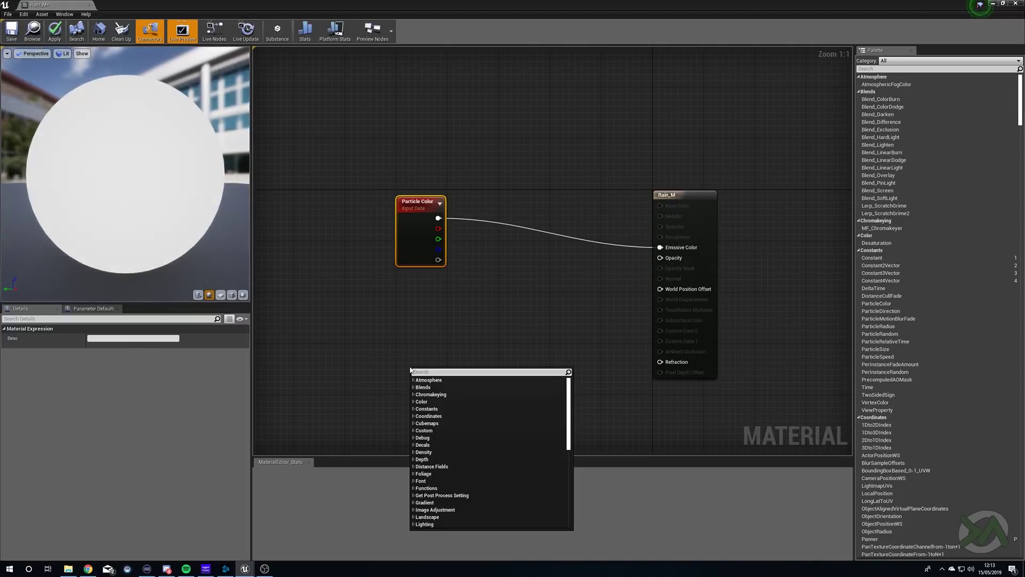
text(radial gra)
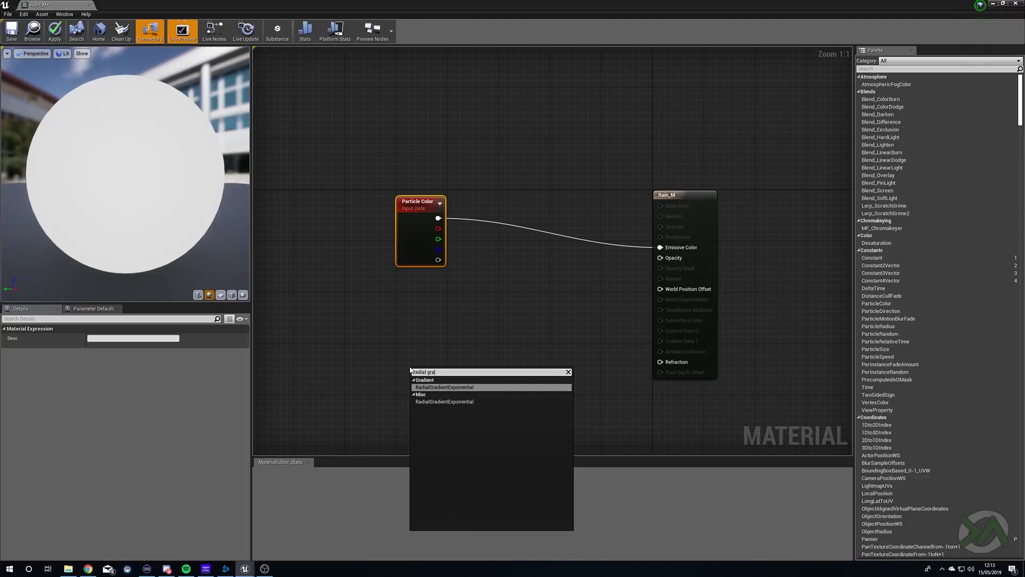
key(Return)
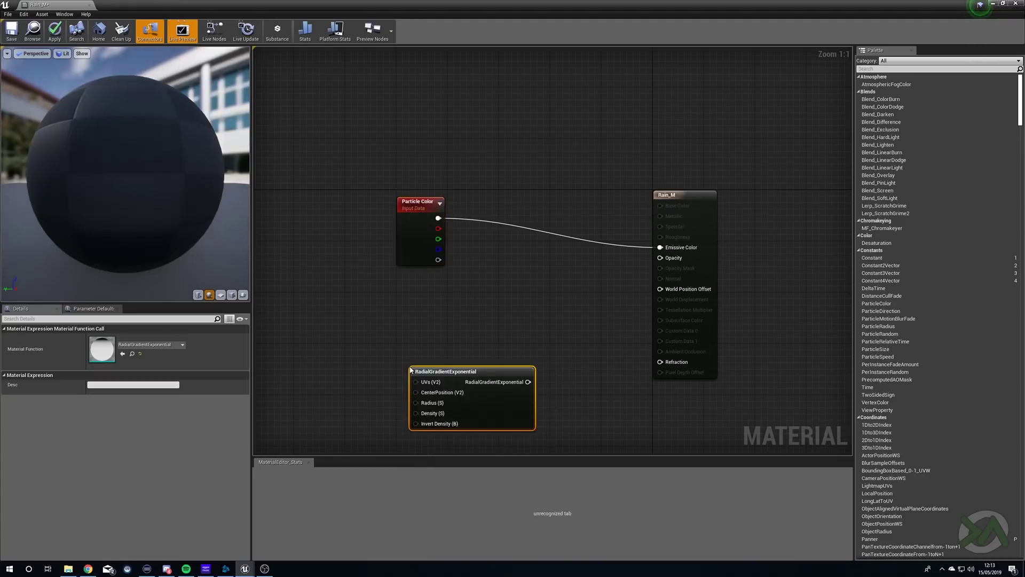
drag(496, 367, 430, 314)
Preview the RadialGradientExponential node on a plane mesh, examine the gradient's shape, and stop previewing the node.
right_click(434, 337)
click(464, 350)
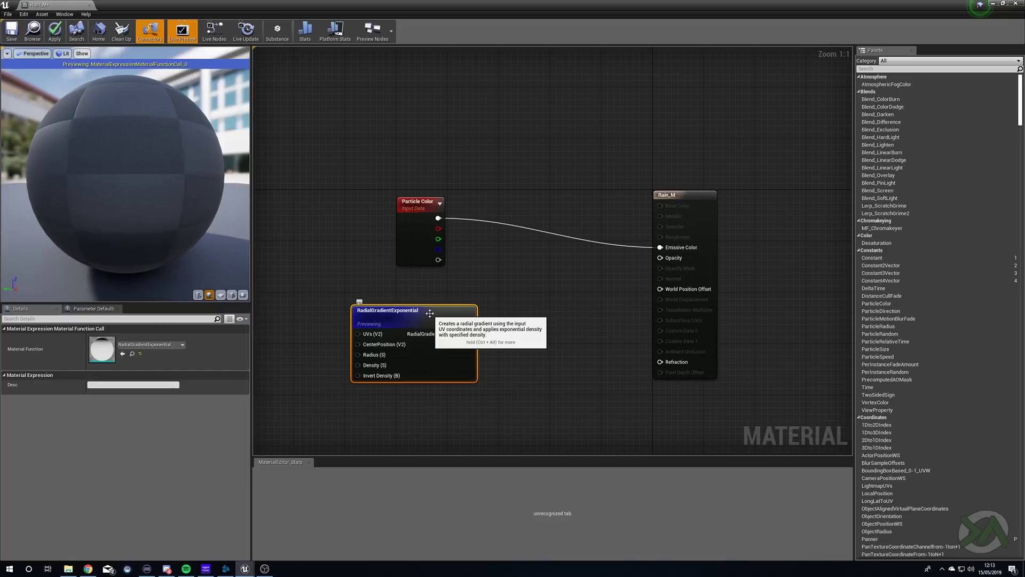
drag(110, 161, 208, 182)
mouse_move(137, 142)
mouse_down()
mouse_move(180, 94)
mouse_move(113, 143)
mouse_move(229, 290)
mouse_move(214, 228)
mouse_up()
click(220, 295)
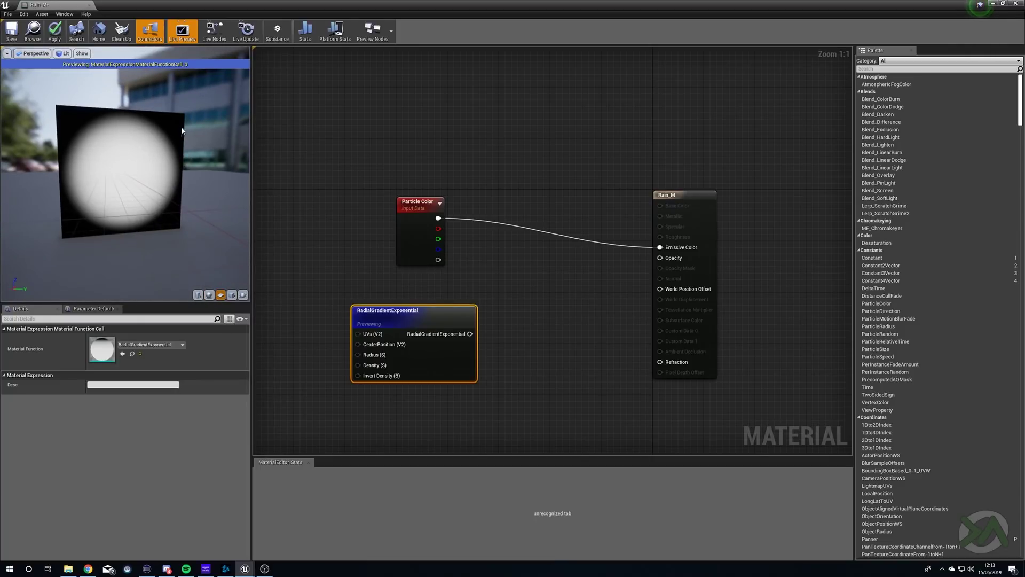
drag(99, 216, 149, 214)
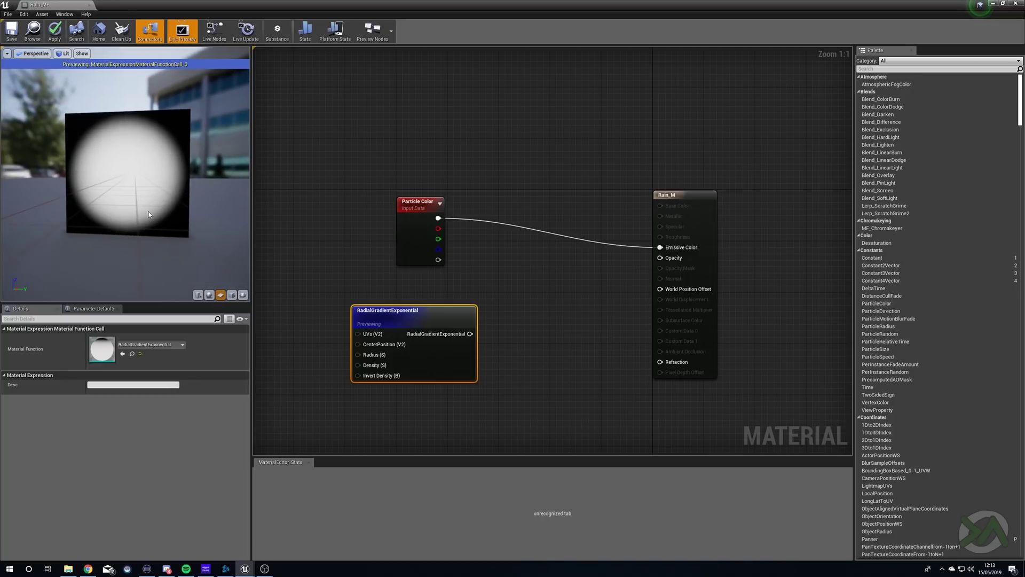
right_click(417, 315)
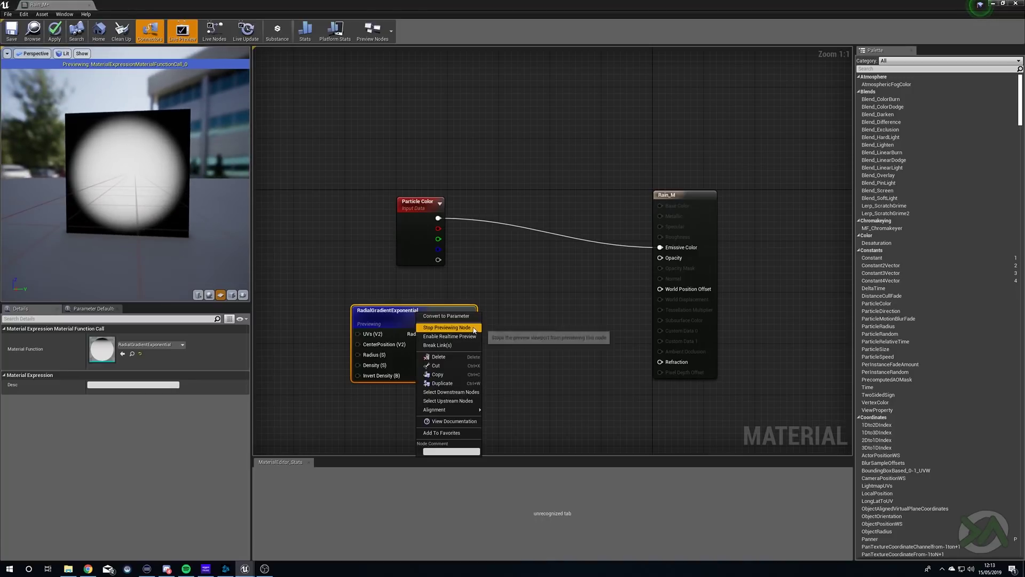
click(446, 327)
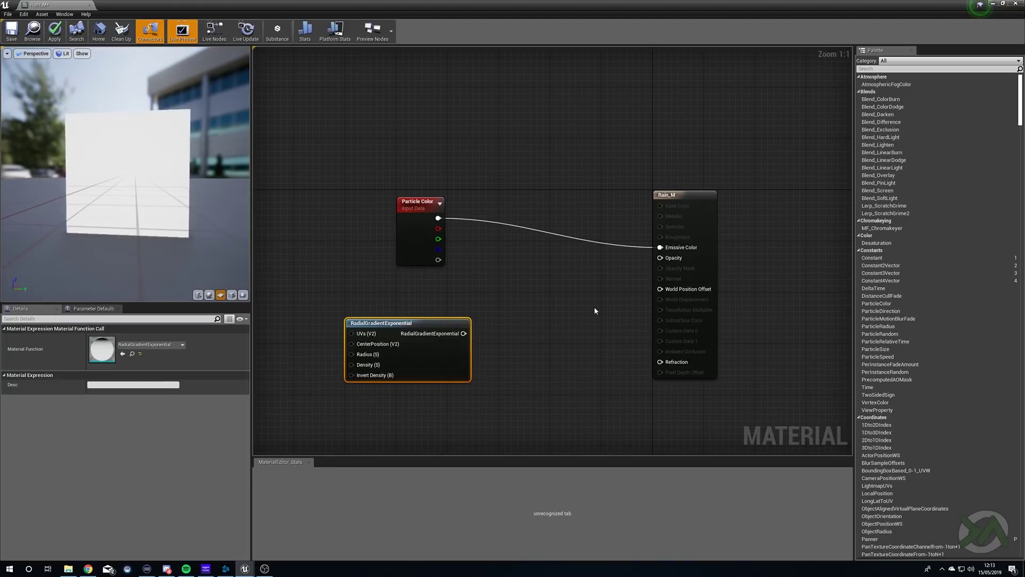
Multiply Particle Color's alpha by the RadialGradientExponential output and connect the Multiply result to the material's Opacity.
click(532, 295)
drag(438, 259, 537, 303)
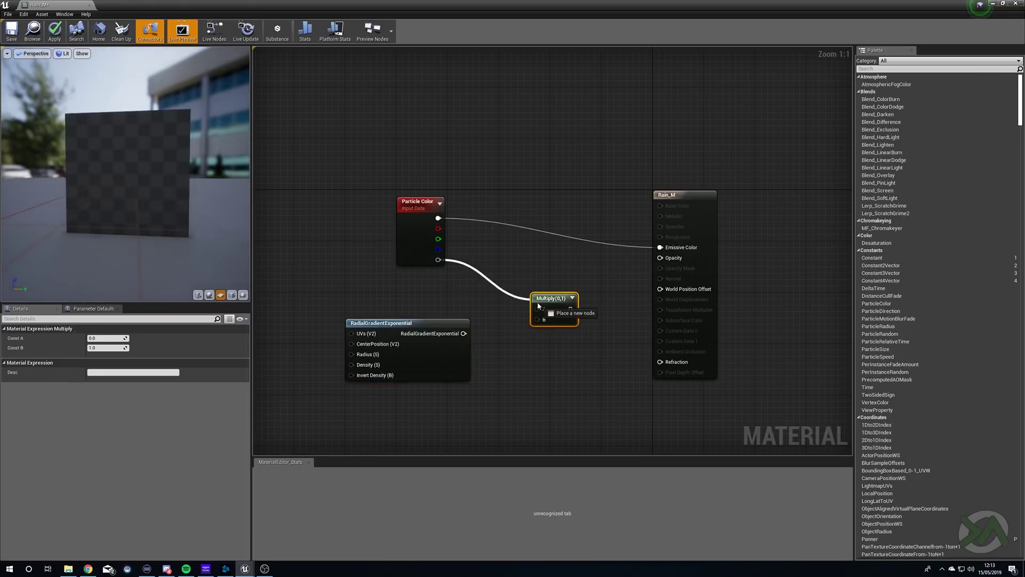
drag(464, 333, 540, 325)
drag(429, 349, 441, 336)
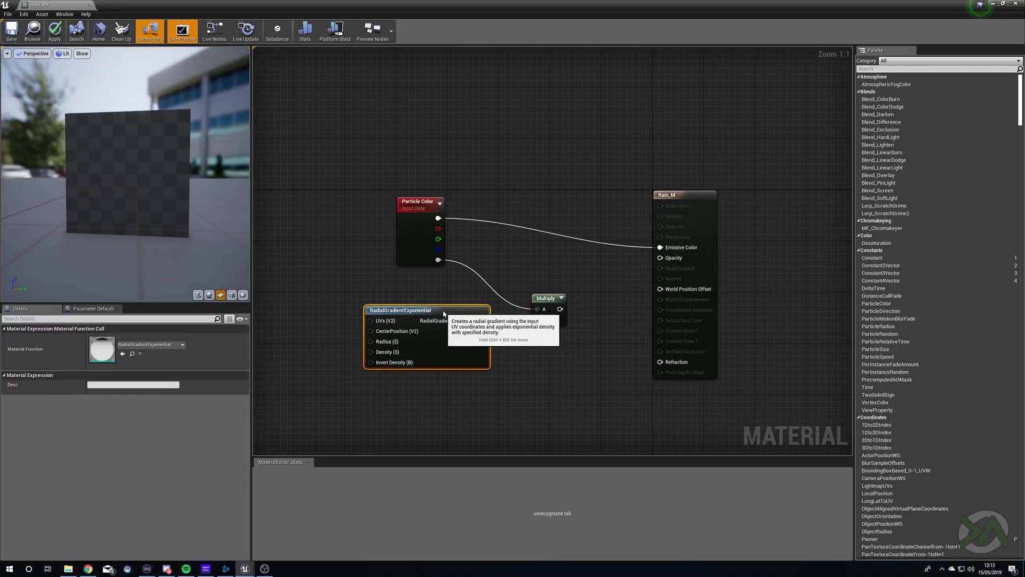
drag(549, 298, 661, 258)
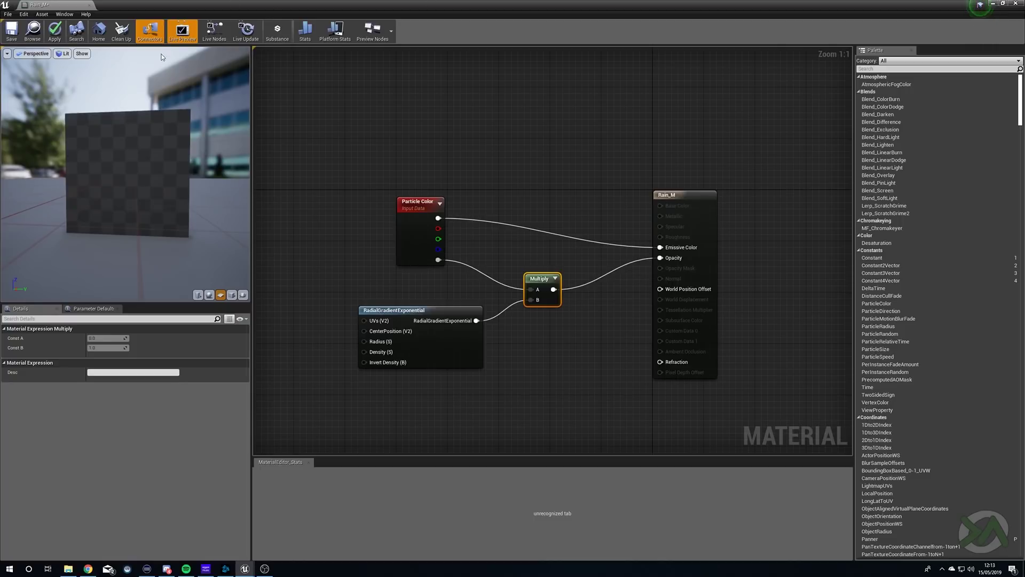
Apply the changes to the Rain_M material and close its editor.
click(54, 31)
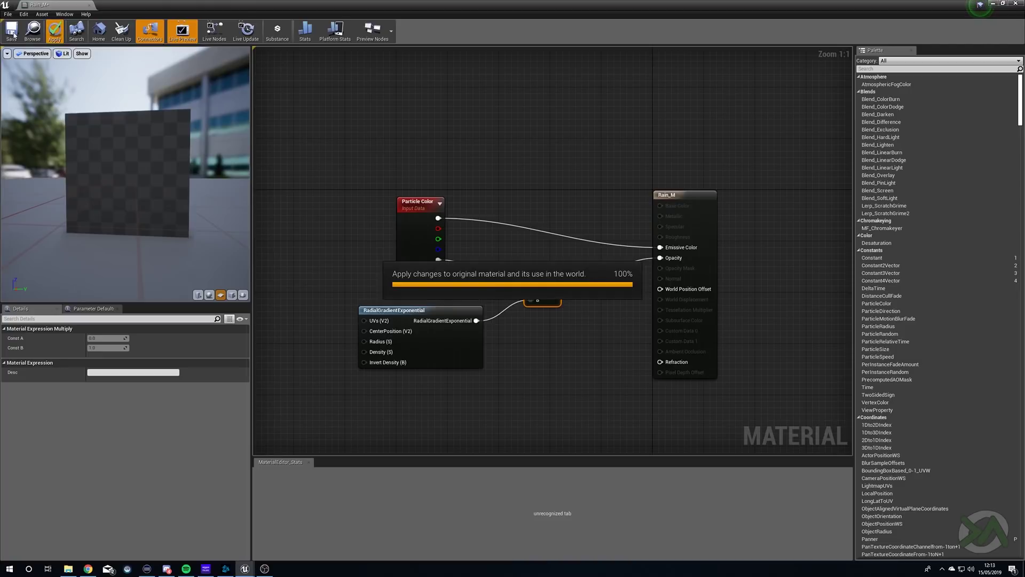
click(1015, 3)
click(289, 458)
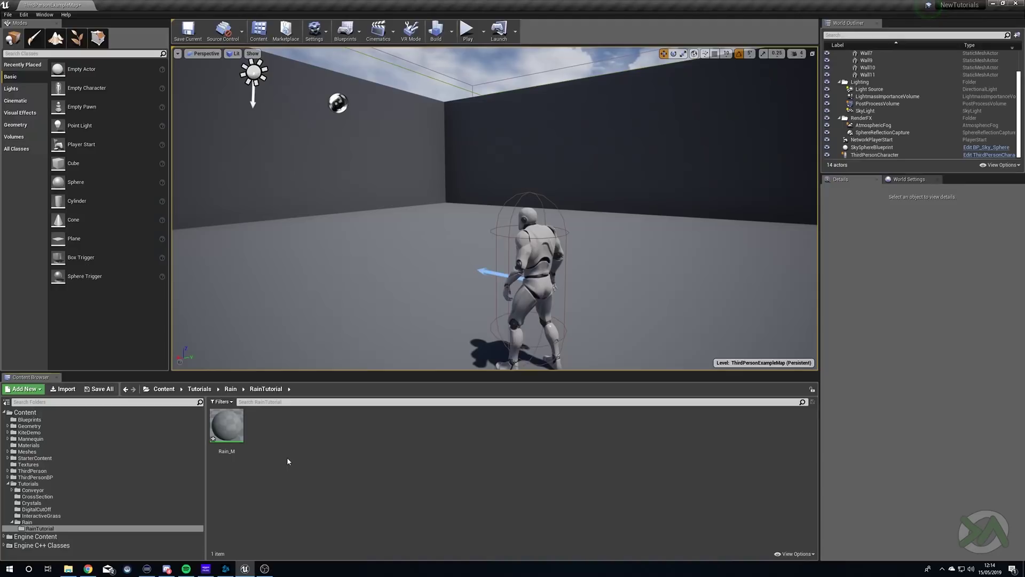
Create a particle system named Rain_P in the RainTutorial folder.
right_click(288, 458)
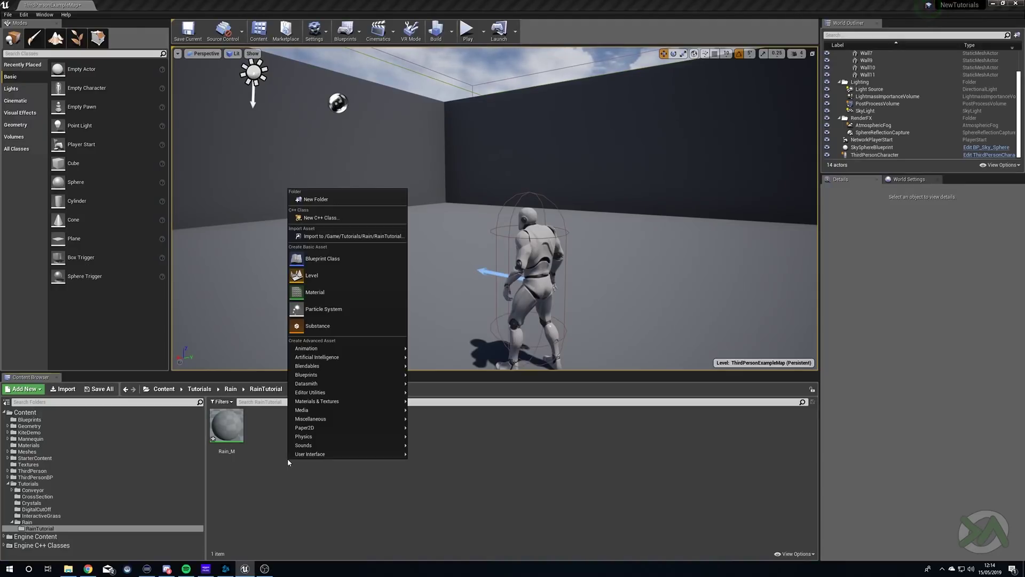
click(373, 310)
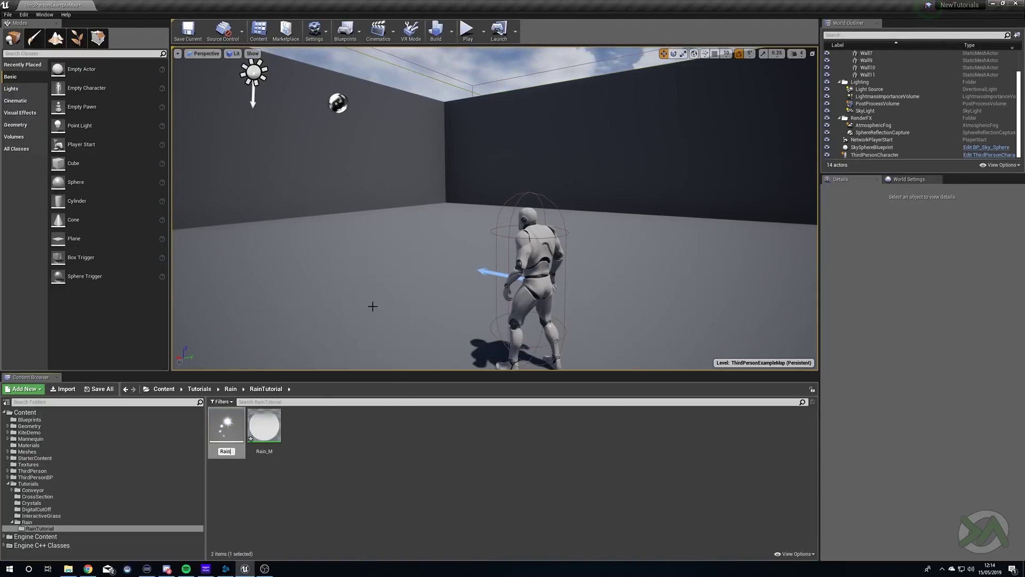
key(Return)
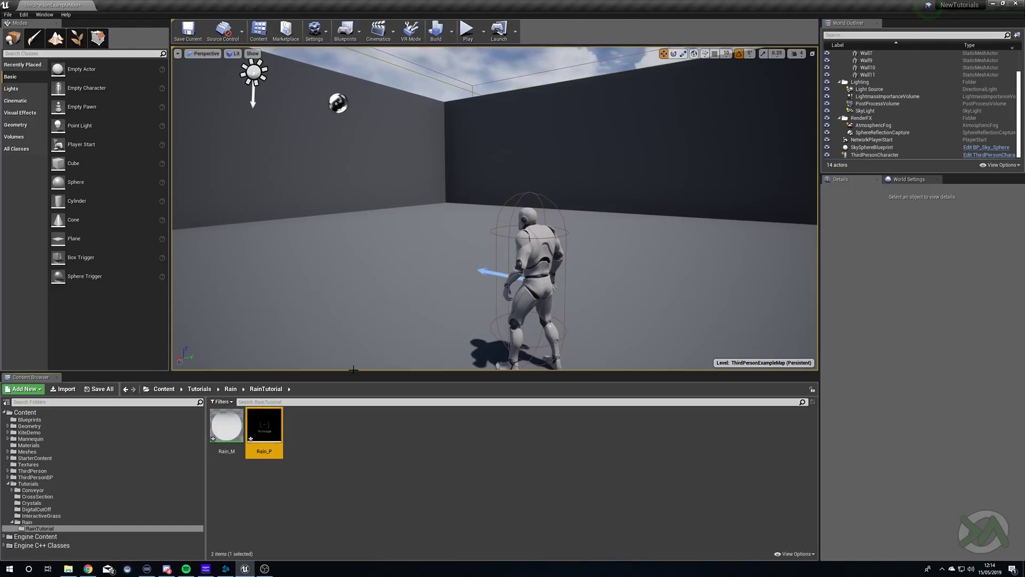
Place the Rain_P particle system in the level on the floor at the character's feet.
drag(275, 426, 524, 364)
key(f)
mouse_move(604, 330)
right_down()
mouse_move(694, 329)
mouse_move(604, 330)
right_up()
click(507, 267)
right_drag(508, 267, 614, 235)
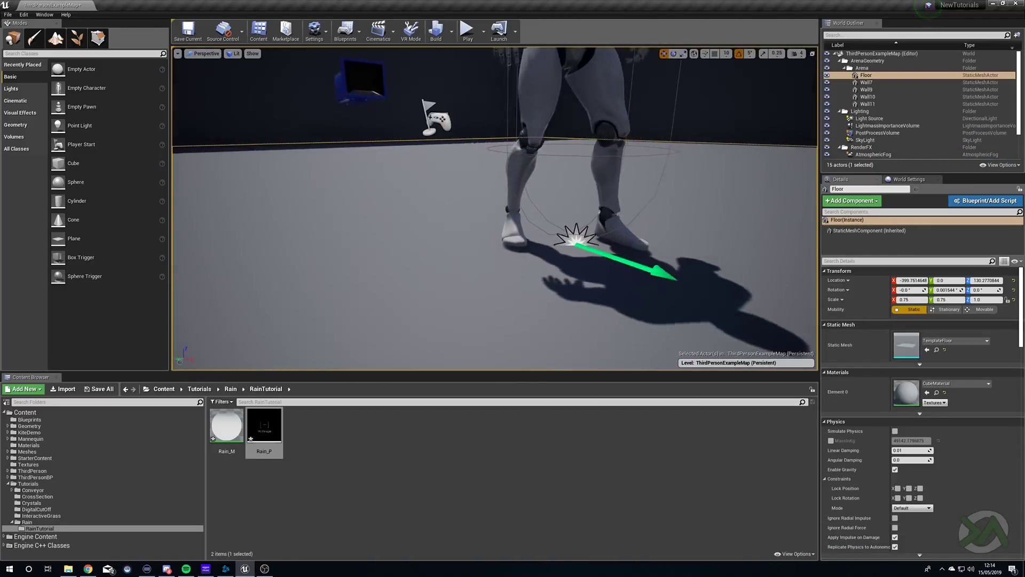
right_drag(433, 237, 433, 237)
Open Rain_P in a maximized editor and set its preview background to dark grey with a value of about 0.089.
double_click(281, 435)
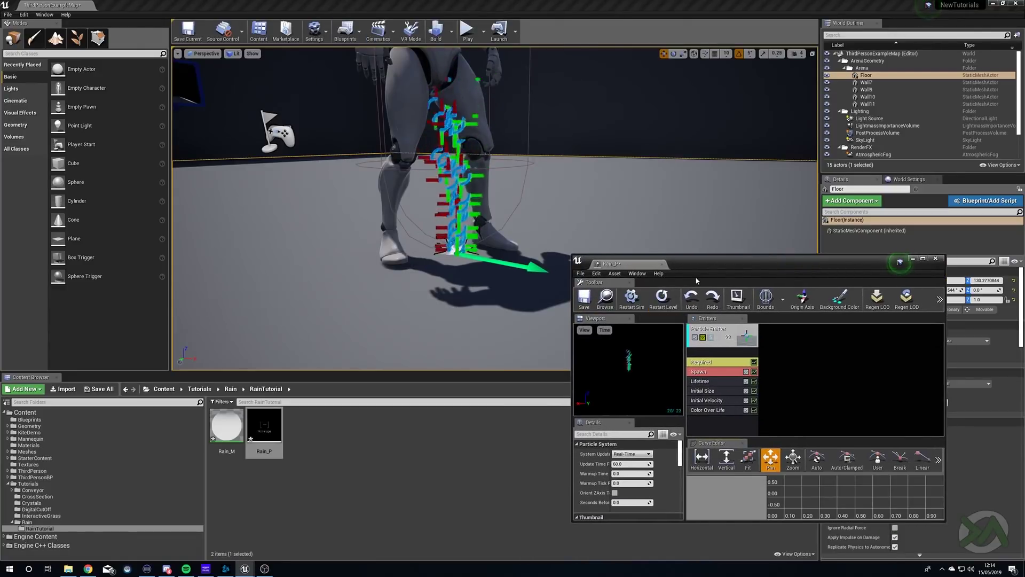
drag(718, 264, 584, 239)
double_click(584, 239)
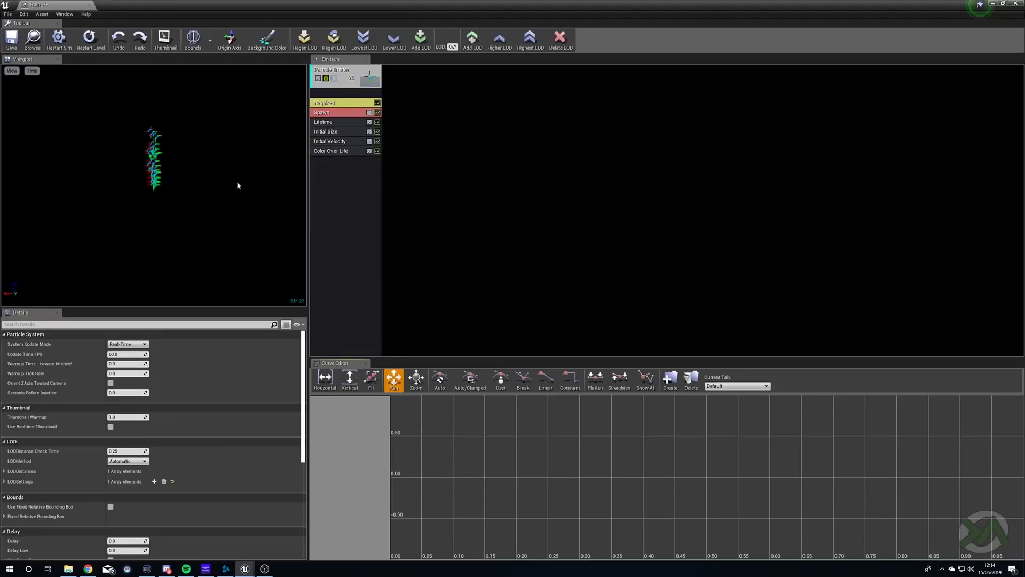
click(267, 40)
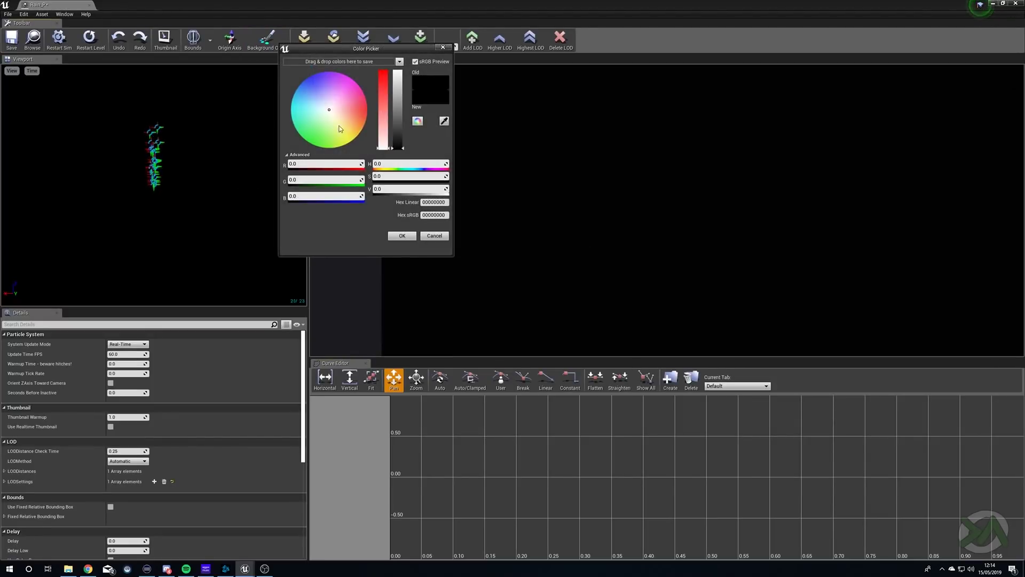
click(398, 141)
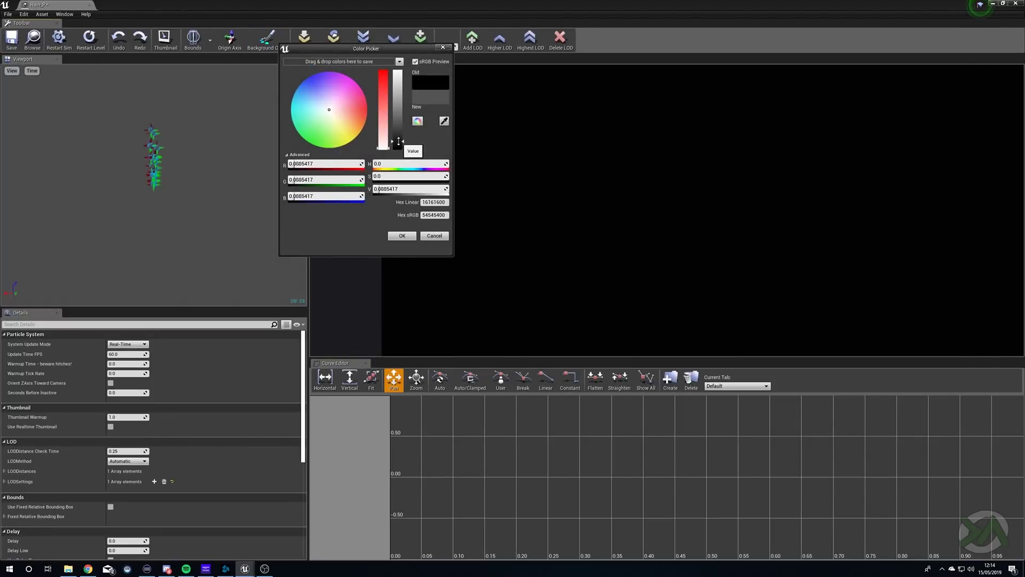
click(402, 236)
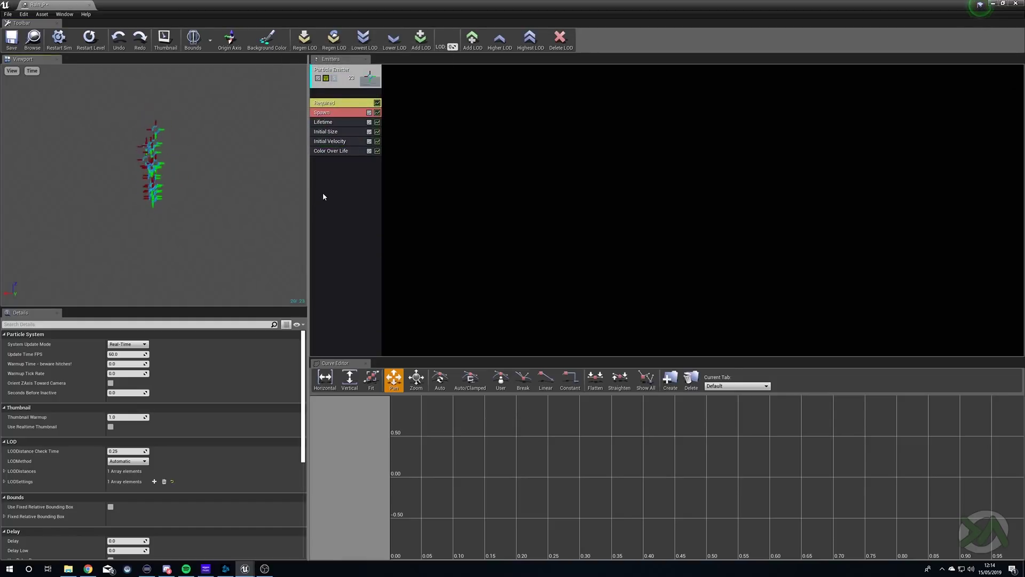
Assign the Rain_M material to the emitter's Required module and postpone the pending autosave.
click(331, 102)
drag(512, 5, 671, 204)
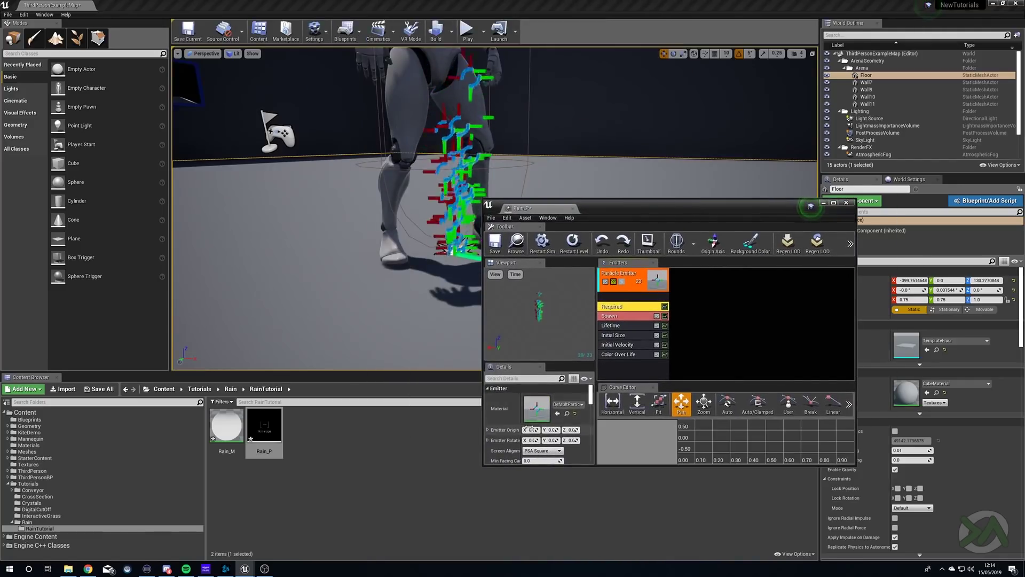
drag(227, 427, 550, 410)
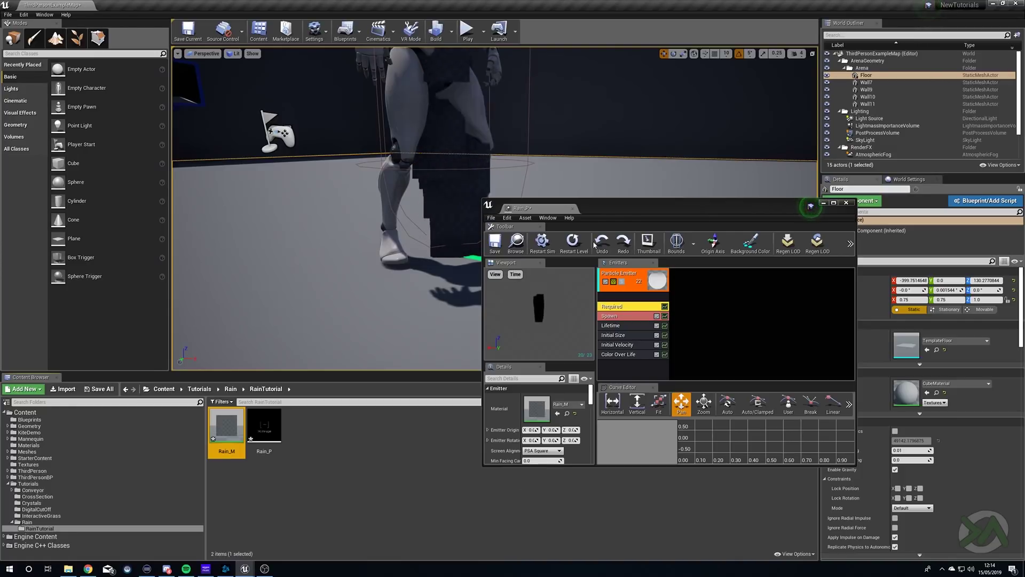
double_click(613, 208)
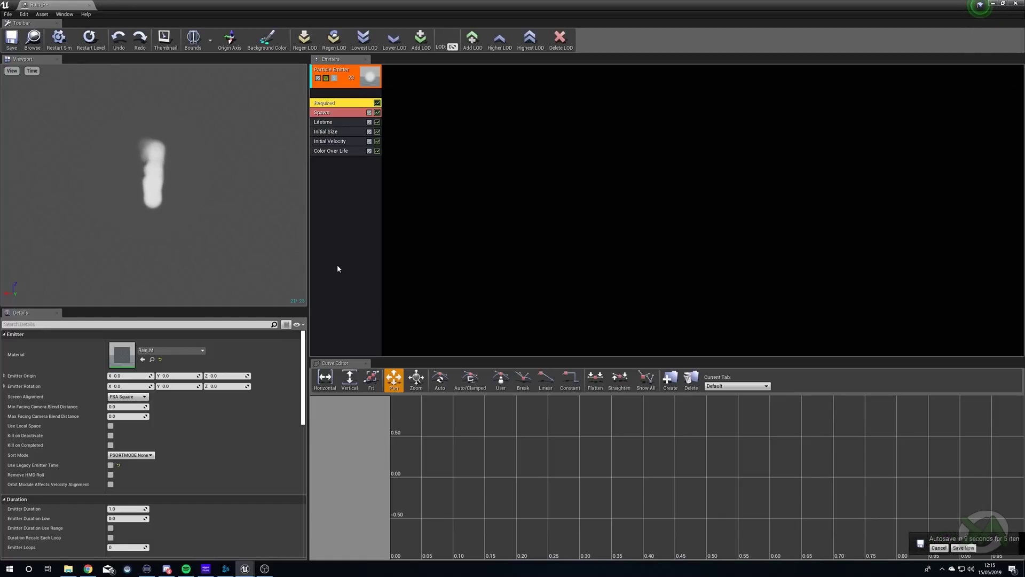
click(923, 548)
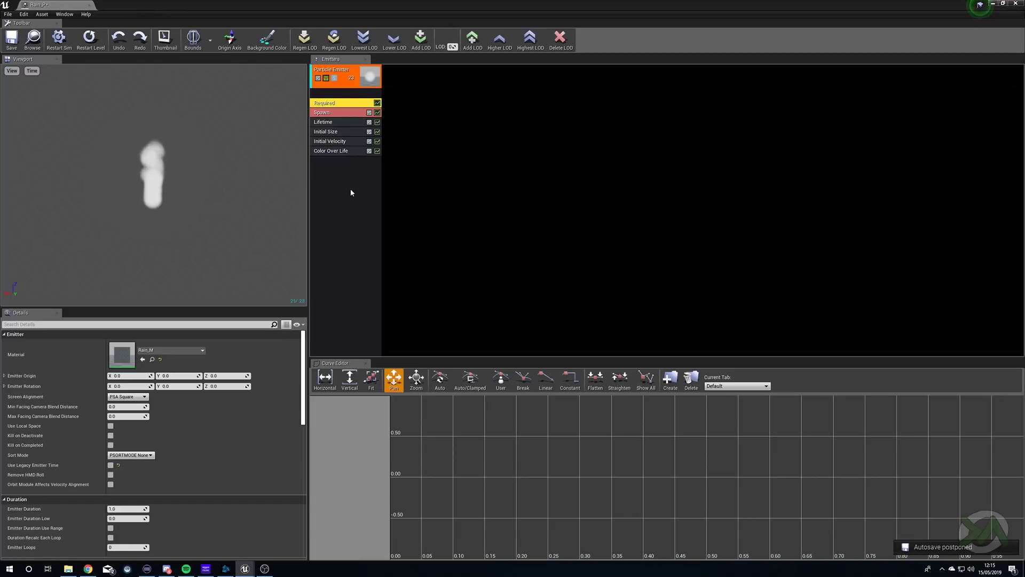
Add GPU Sprites type data to the particle emitter.
right_click(333, 170)
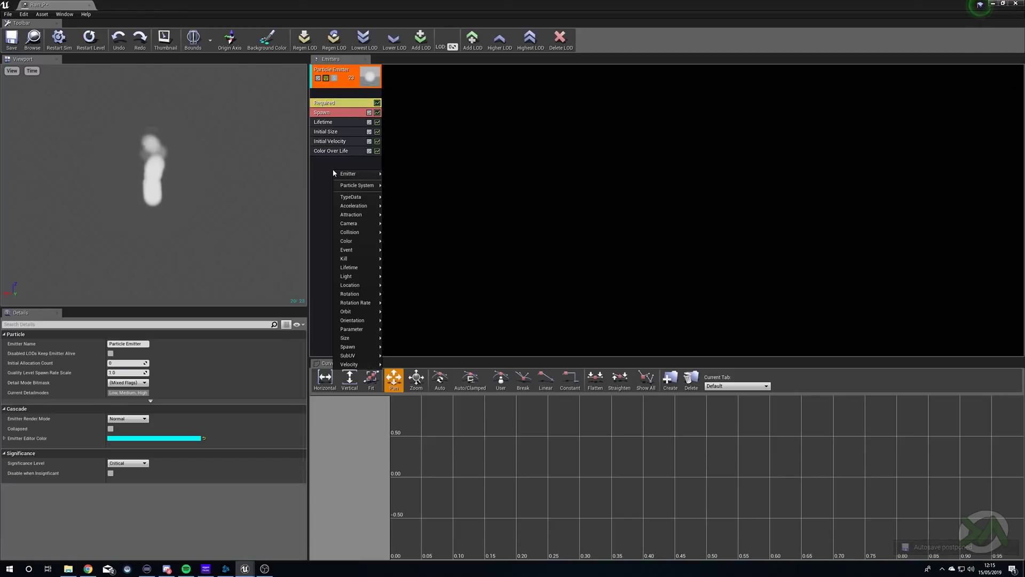
mouse_move(358, 197)
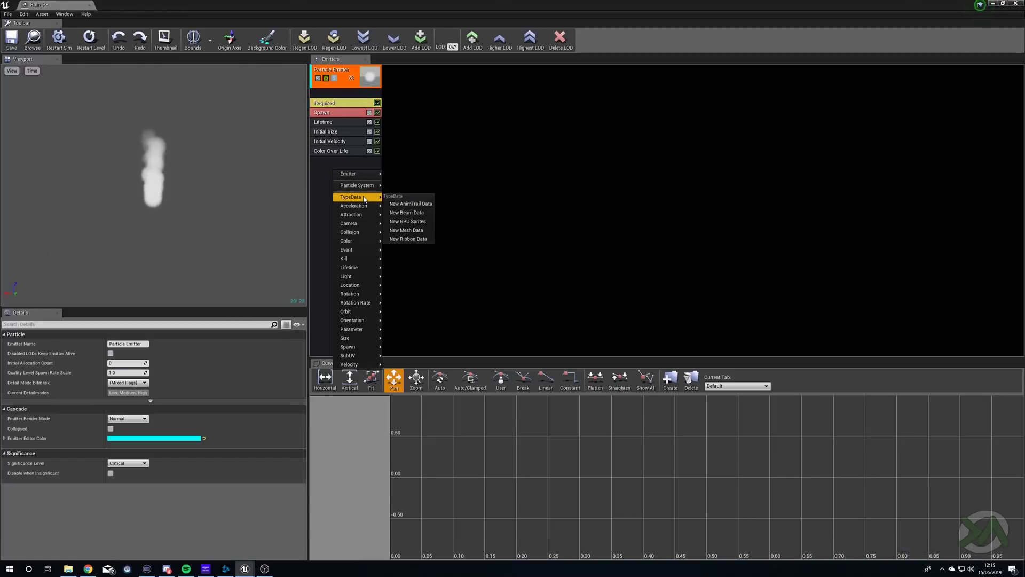
click(422, 222)
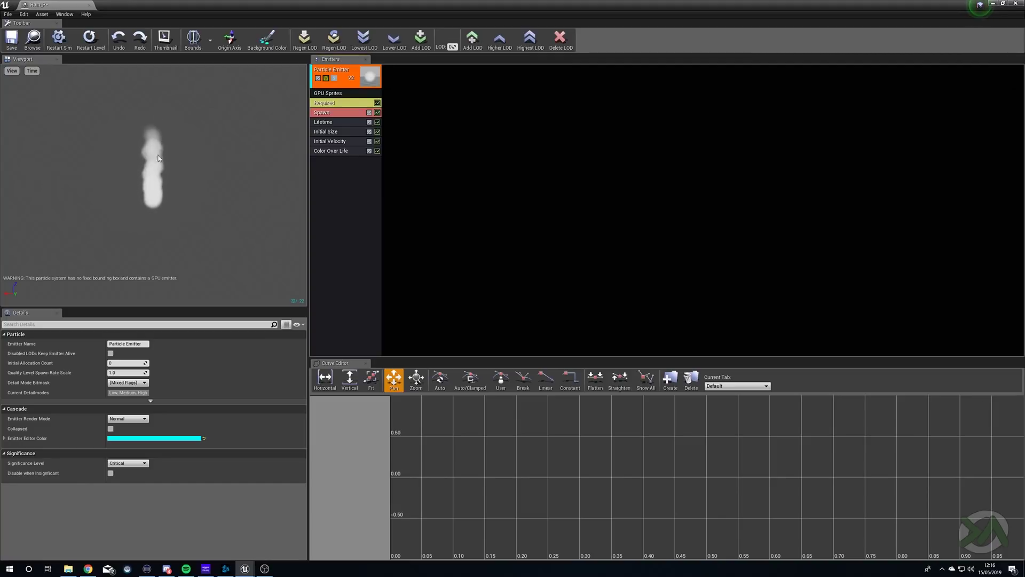
Set both the maximum and minimum Z of the Initial Velocity module to -500.
click(353, 142)
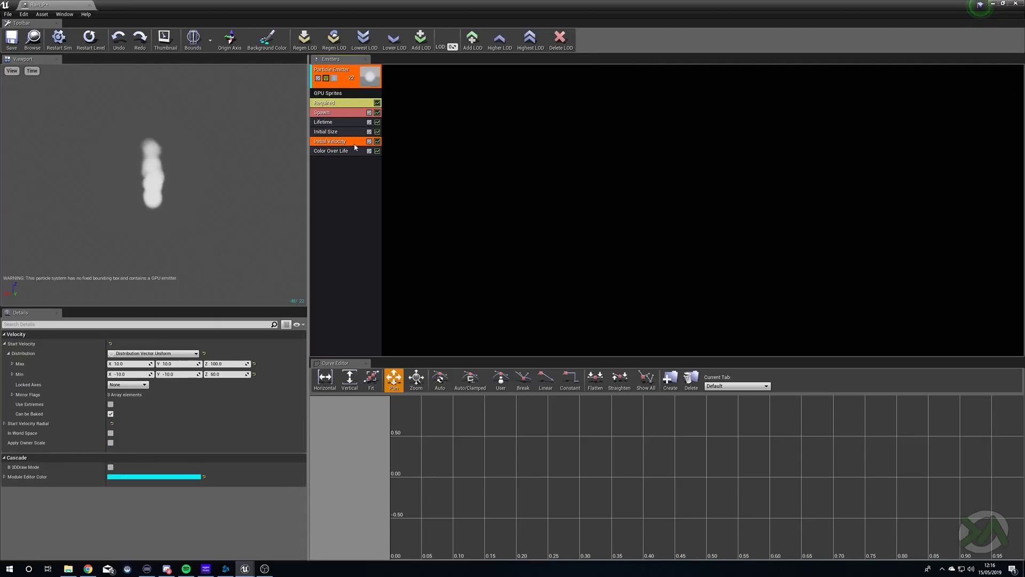
click(232, 364)
text(-500)
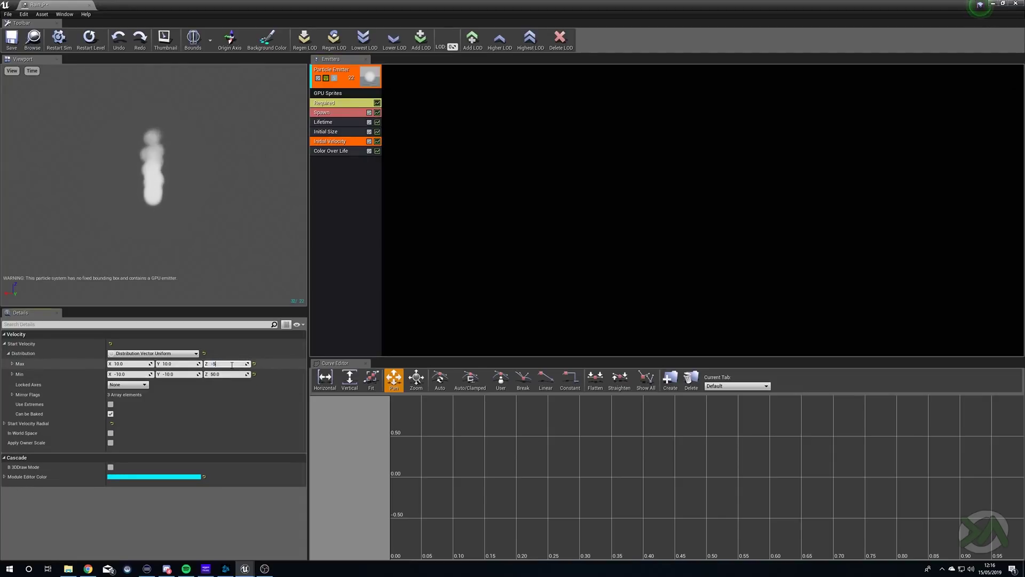
key(Tab)
key(Tab)
key(Tab)
text(-500)
key(Return)
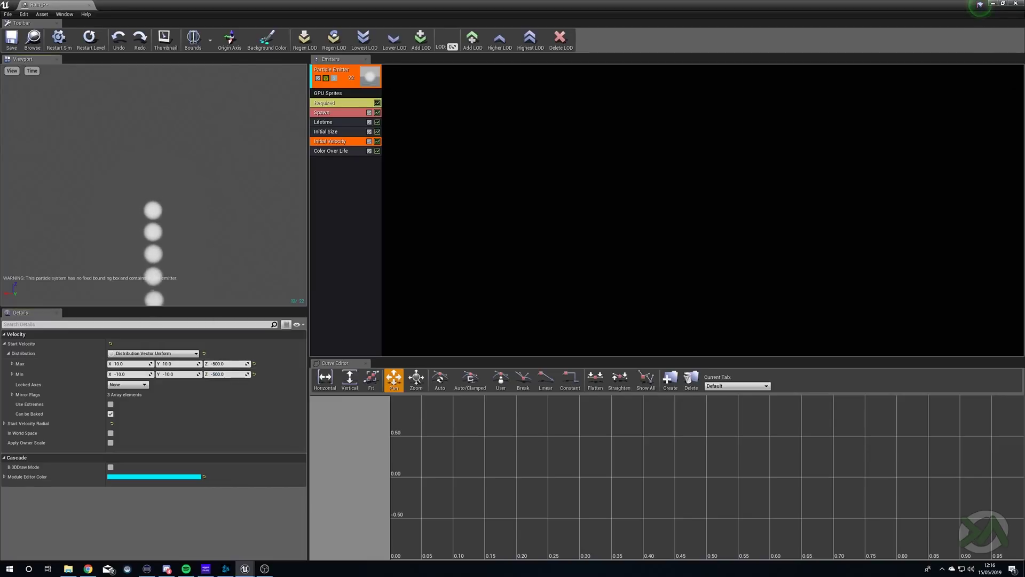
Raise the Rain_P emitter above the character's head in the level and view the falling particles.
drag(512, 6, 627, 383)
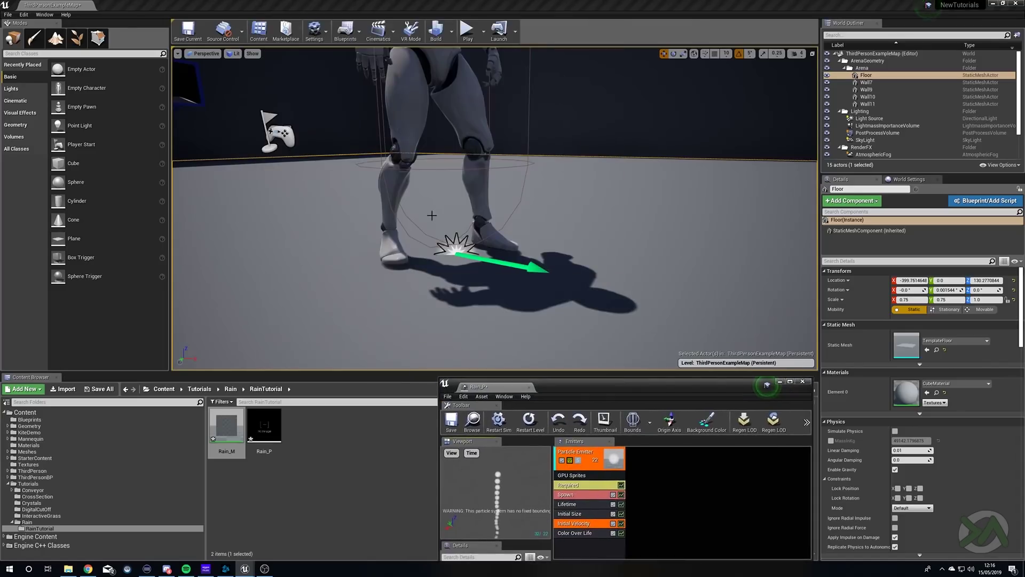
click(457, 245)
key(f)
key(s)
right_drag(450, 236, 406, 278)
drag(417, 247, 417, 57)
right_drag(417, 57, 299, 32)
key(d)
right_drag(481, 234, 442, 199)
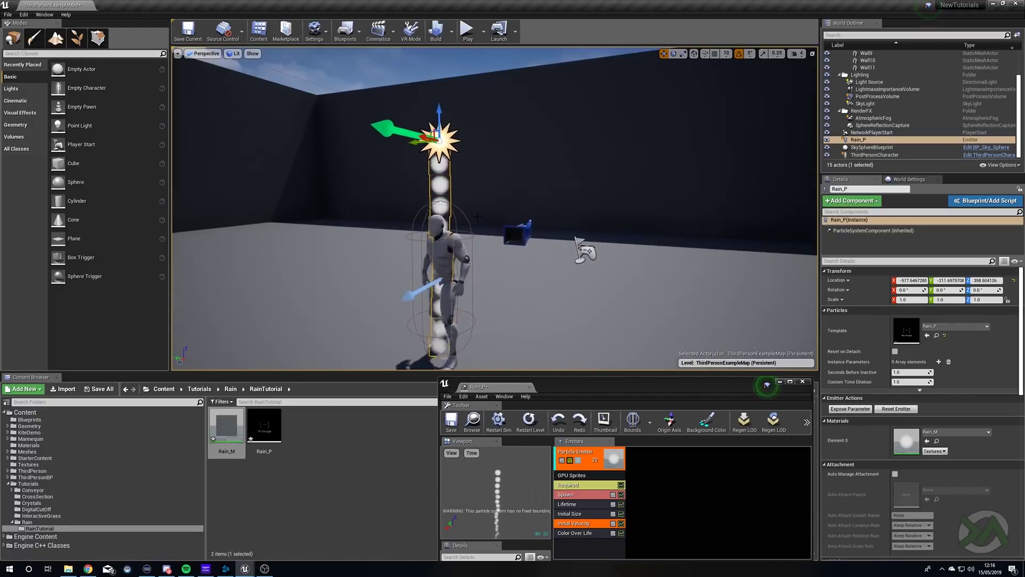
Undo the move of the Rain_P emitter and return to its maximized particle editor.
key(ctrl+z)
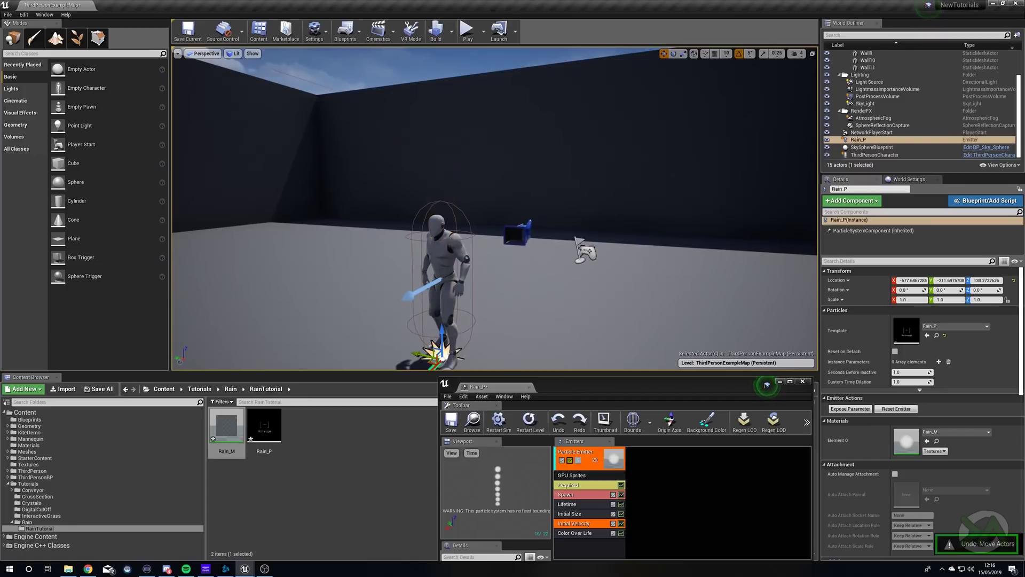
right_drag(481, 235, 469, 271)
key(a)
drag(585, 386, 531, 351)
double_click(530, 347)
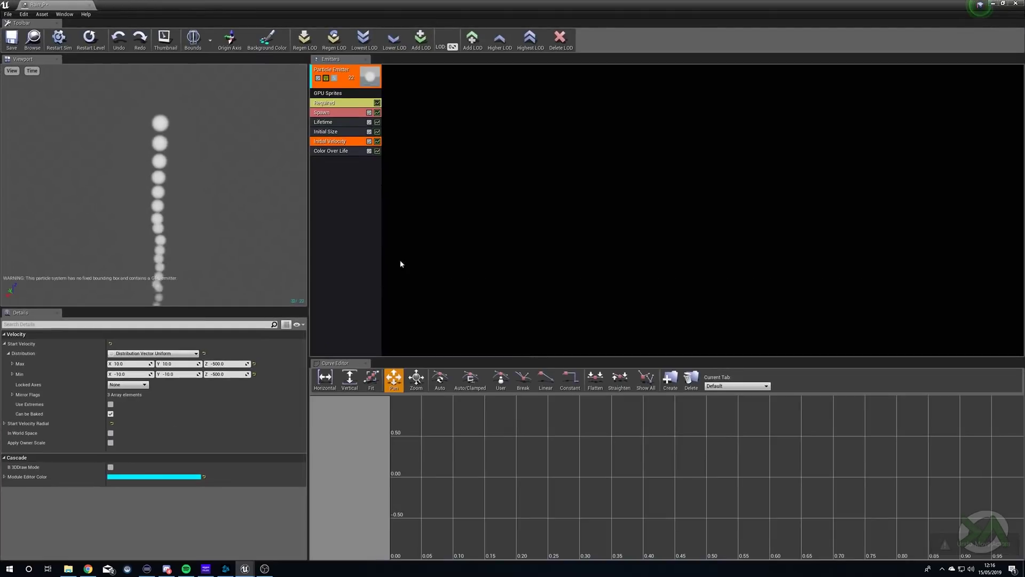
Change the Initial Size distribution to Distribution Vector Constant with X, Y and Z set to 3.
click(325, 132)
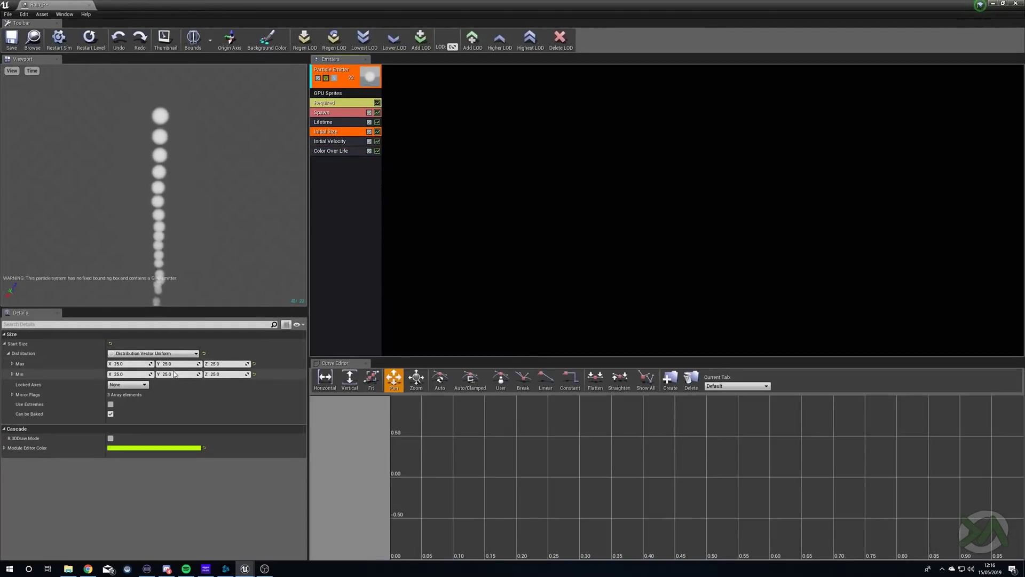
click(154, 353)
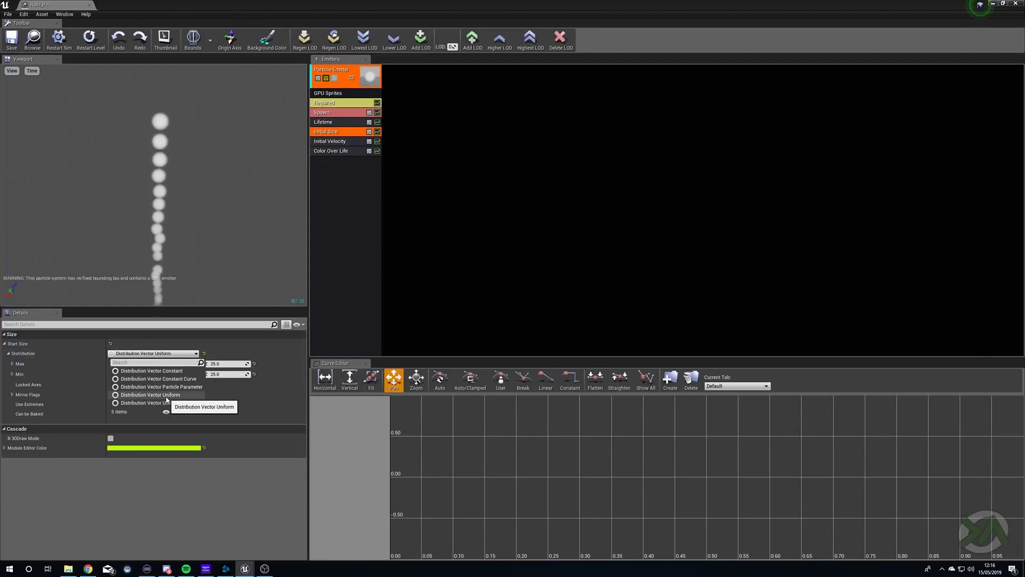
click(150, 394)
click(154, 353)
click(146, 373)
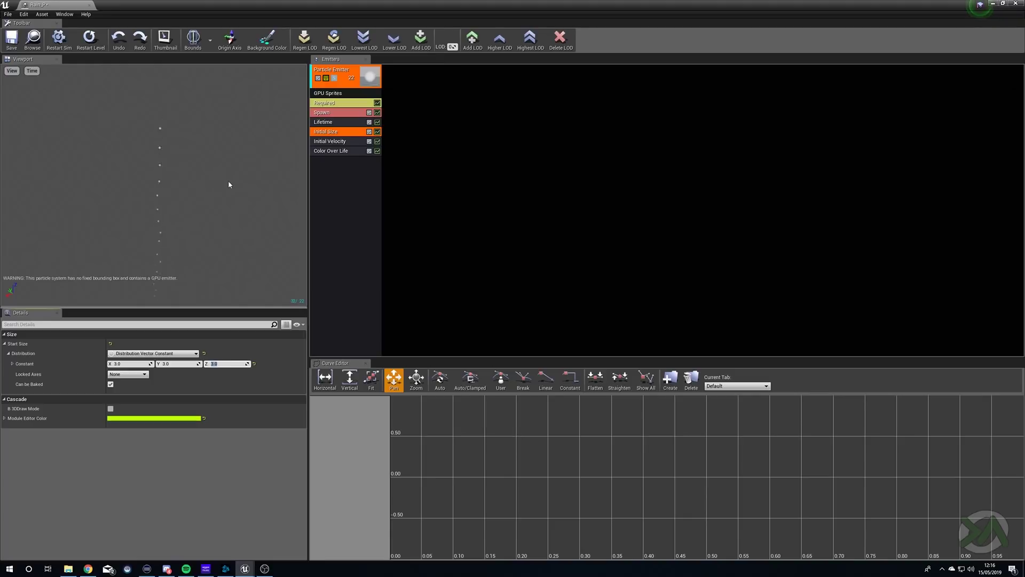
Set the minimum and maximum of the Lifetime module to 5.
click(338, 141)
click(339, 152)
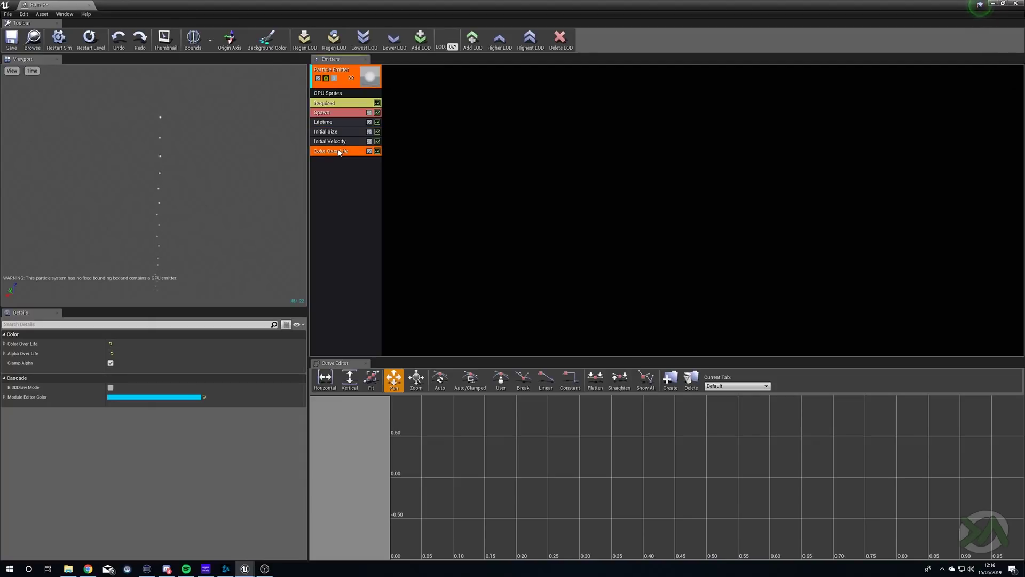
click(327, 122)
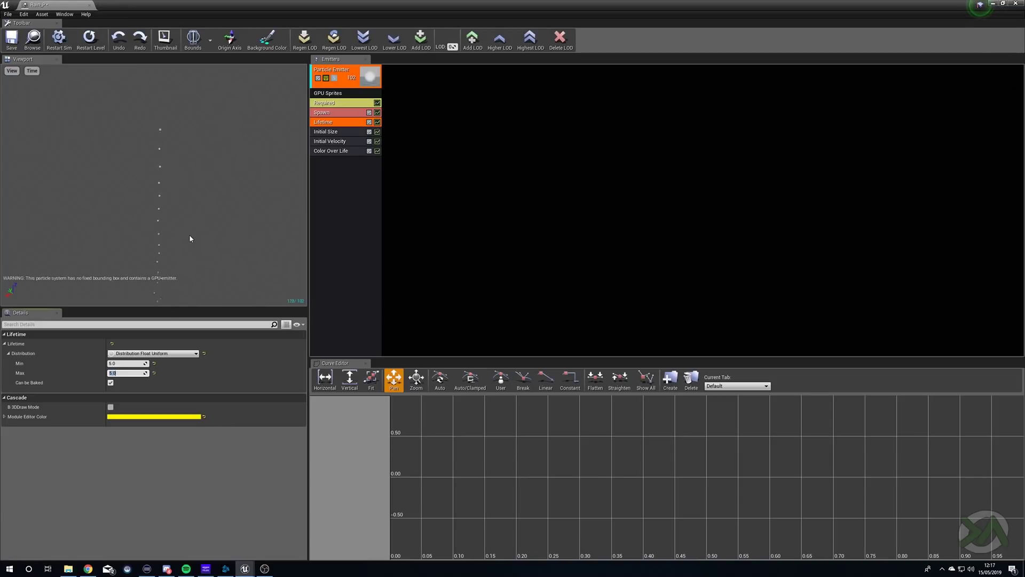
Set the constant rate of the Spawn module to 200.
click(334, 94)
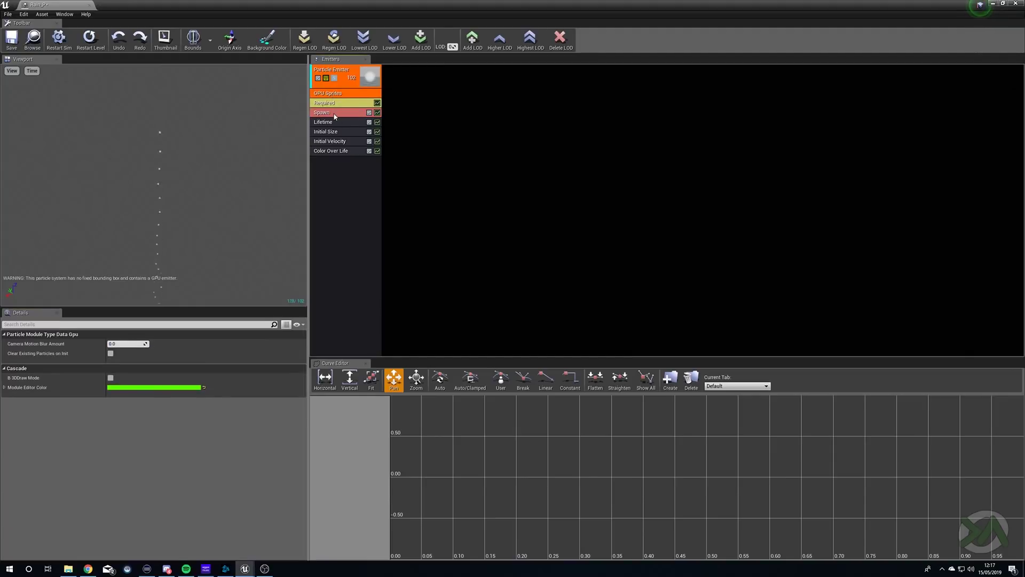
click(335, 114)
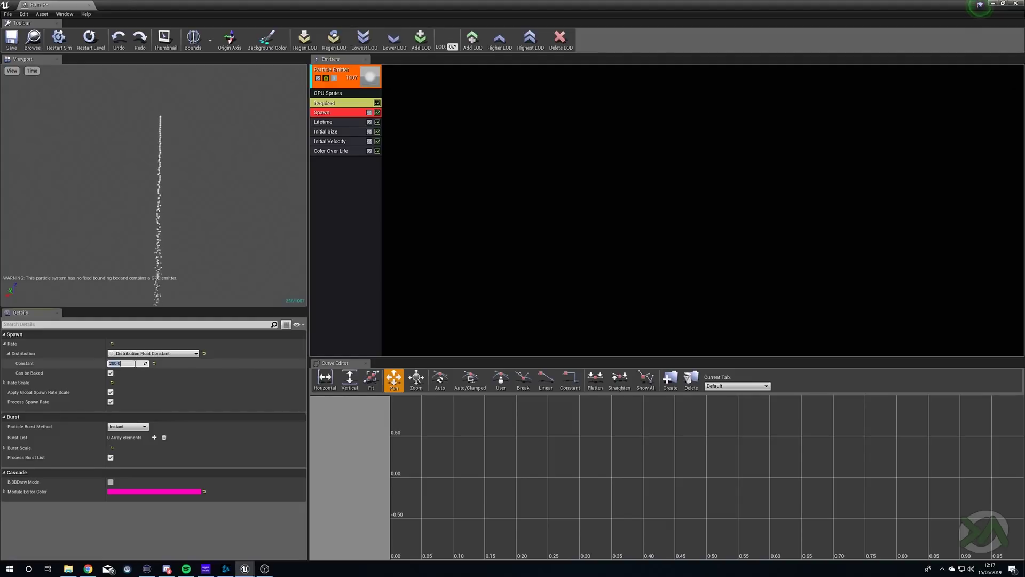
key(Return)
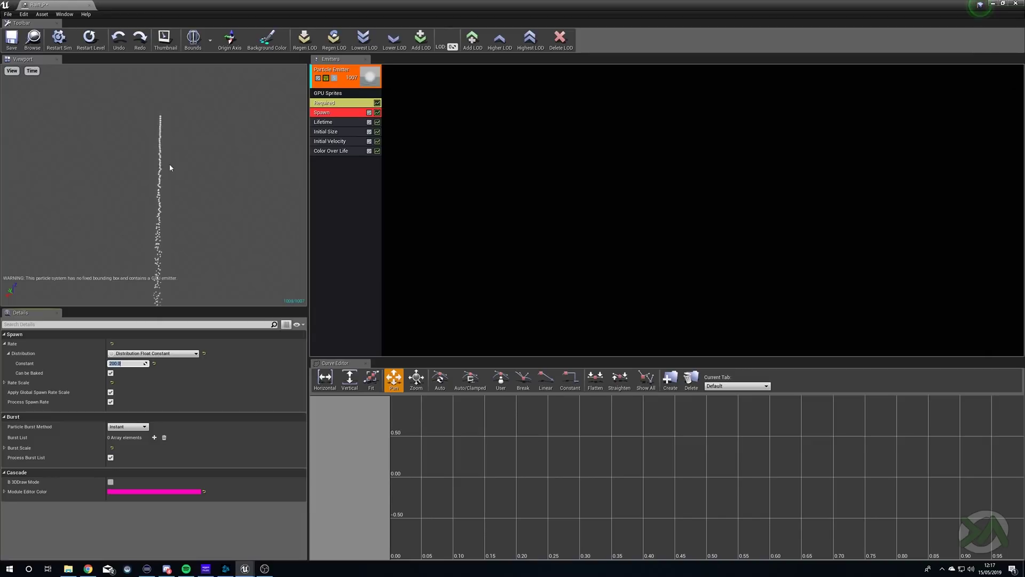
Add an Initial Location module to the emitter and show its settings.
right_click(337, 180)
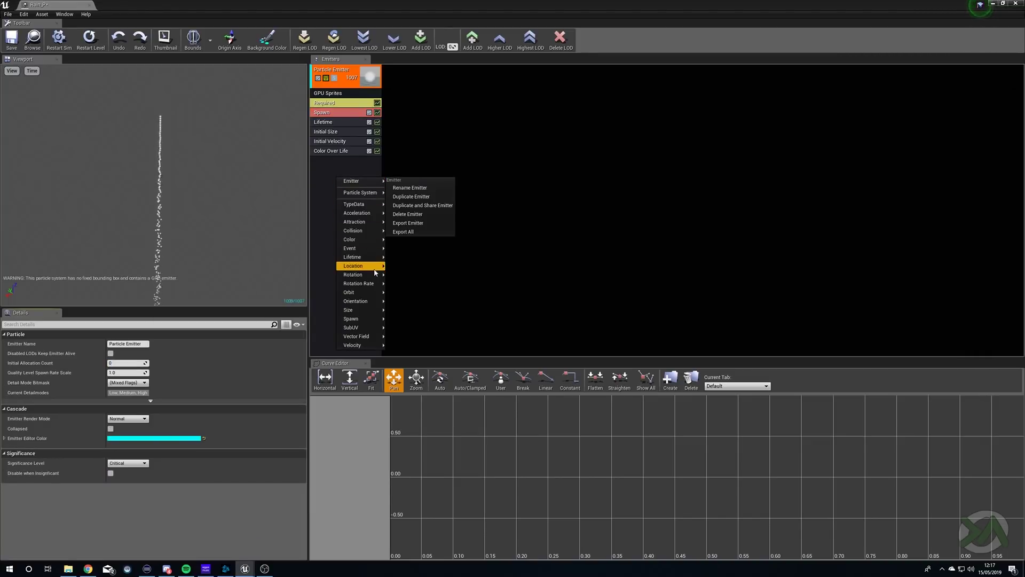
click(411, 272)
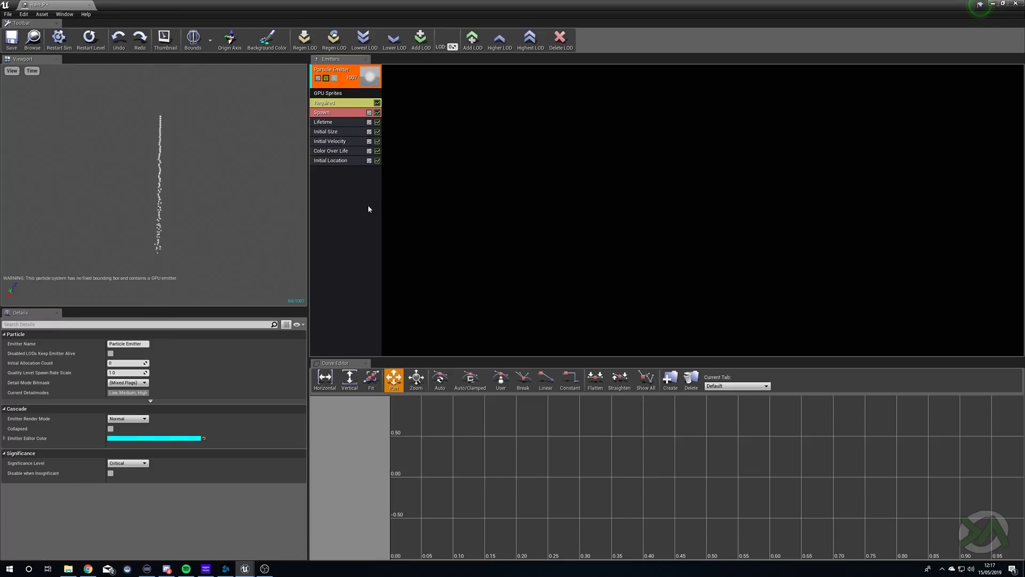
click(346, 161)
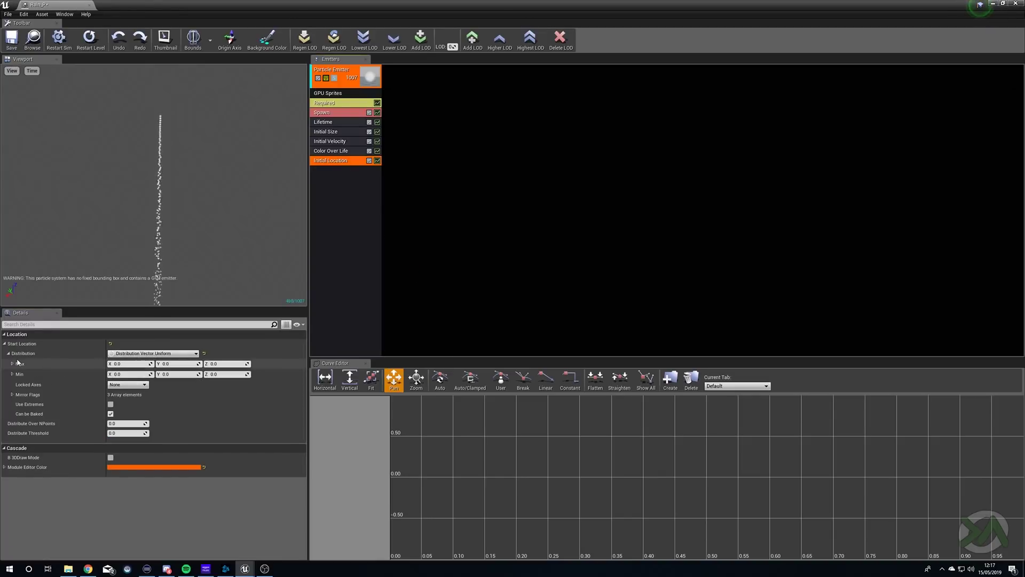
Set the maximum X and Y of the start location to 500.
click(5, 343)
click(5, 343)
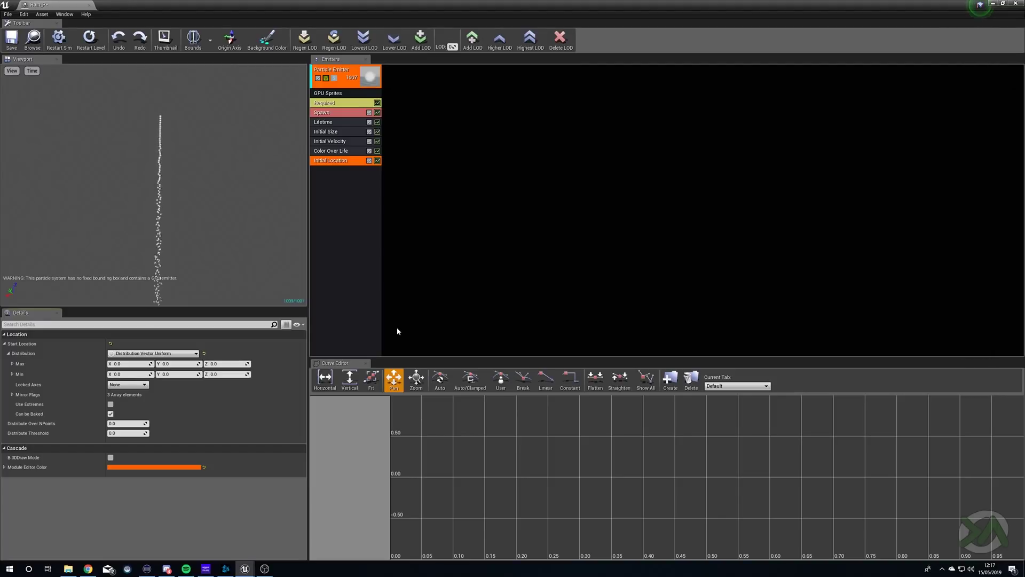
click(132, 363)
text(500)
key(Tab)
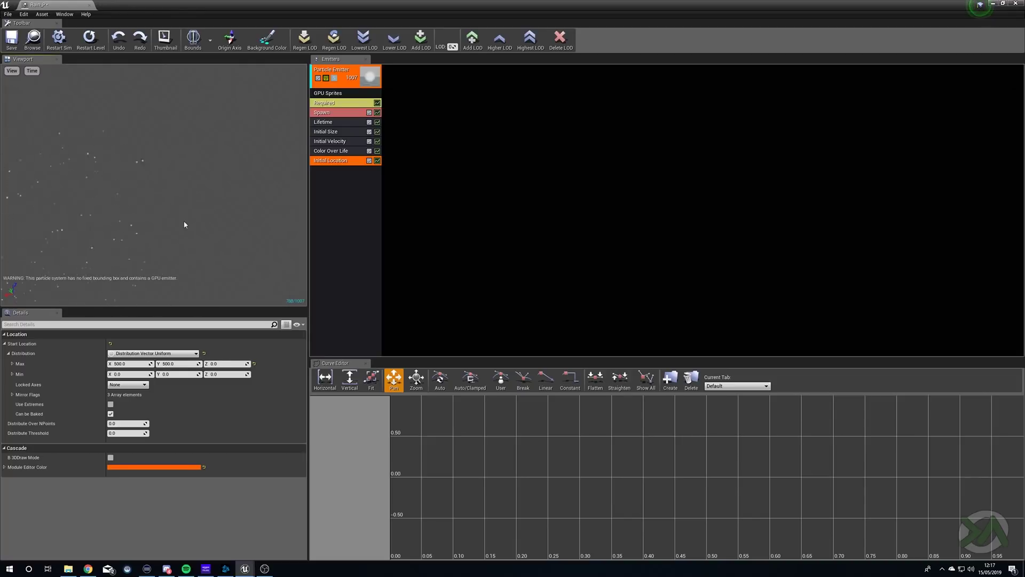
Raise the Rain_P emitter above the character in the level to check how the particles spread.
drag(467, 5, 531, 450)
drag(656, 286, 670, 105)
mouse_move(645, 174)
right_down()
mouse_move(645, 225)
mouse_move(645, 174)
right_up()
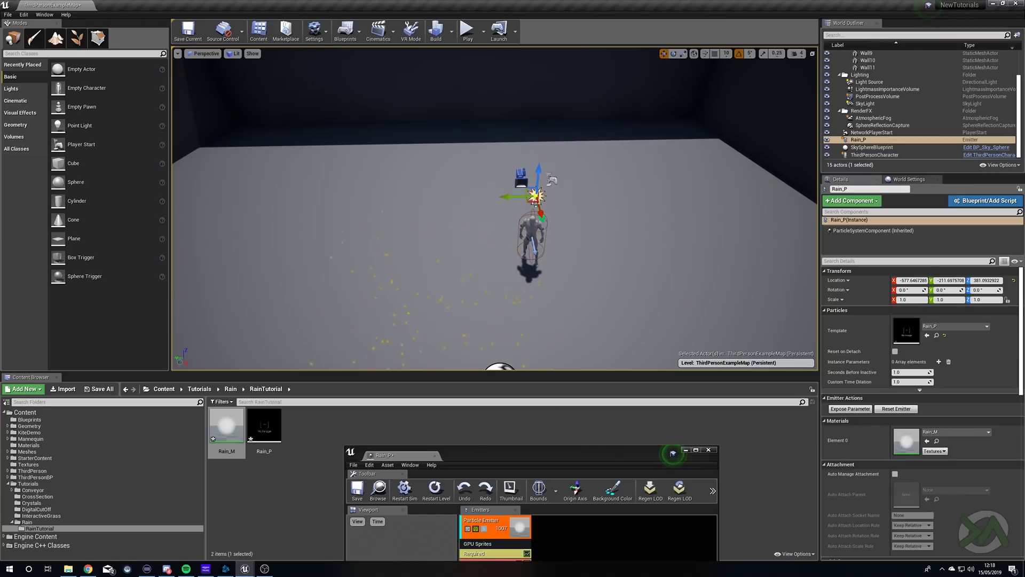
Set the minimum X and Y of the Initial Location module's start location to -500.
drag(597, 453, 607, 370)
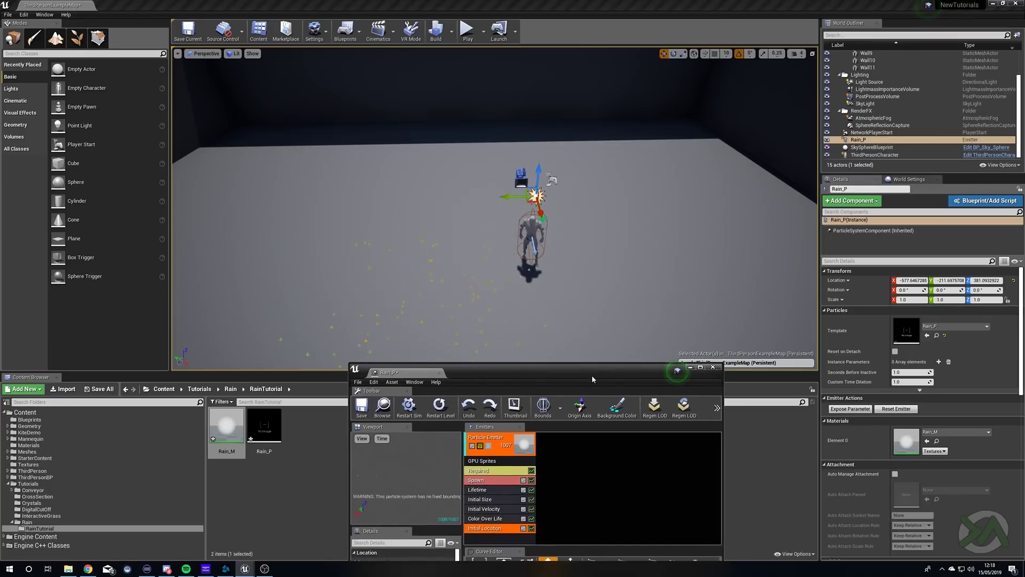
double_click(591, 374)
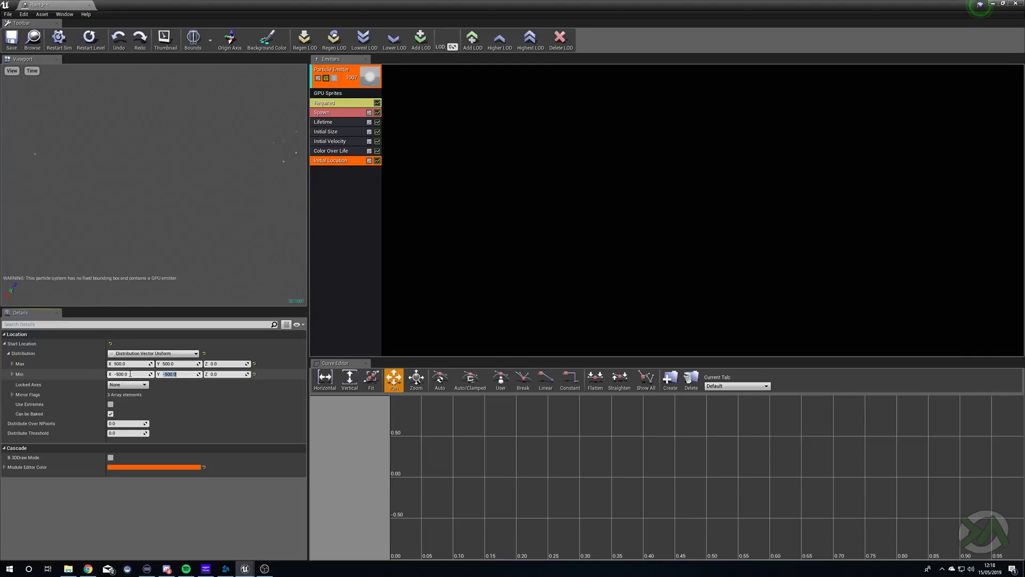
Check the particle spread in the level and lower the Rain_P emitter to the floor at the character's feet.
drag(515, 4, 593, 401)
right_drag(558, 264, 559, 188)
right_drag(610, 147, 517, 153)
drag(519, 135, 516, 262)
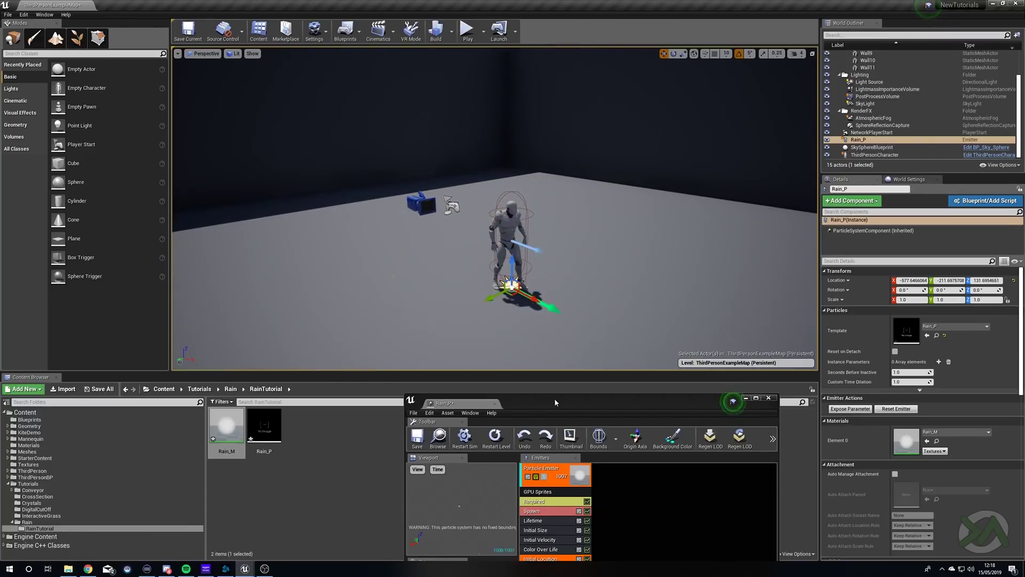
Set both the maximum and minimum Z of the Initial Location module to 1000.
double_click(554, 402)
click(341, 203)
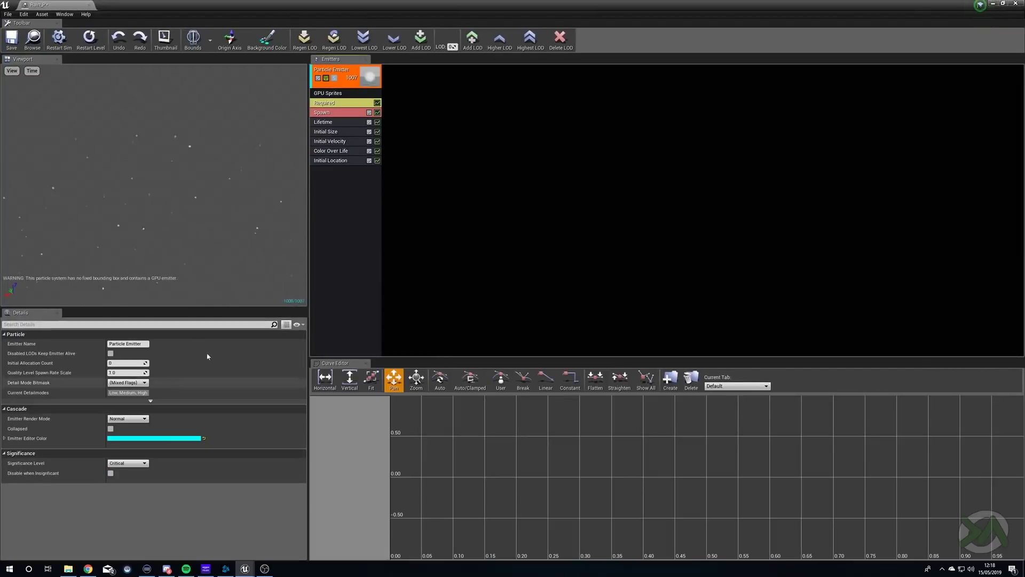
click(354, 161)
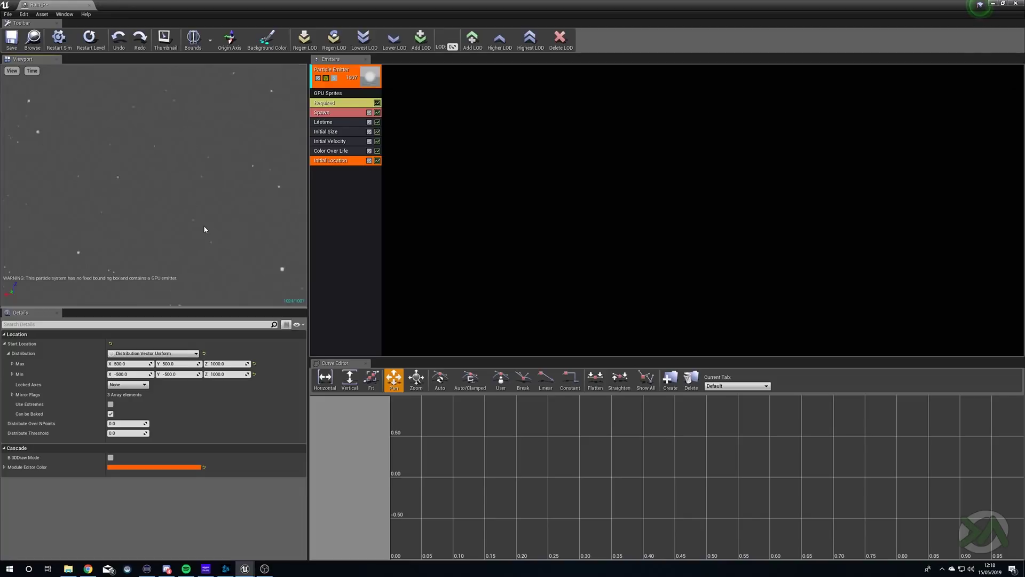
Set fixed bounds for the particle system and display the bounds in the preview.
click(212, 46)
click(221, 55)
click(193, 40)
drag(154, 119, 187, 113)
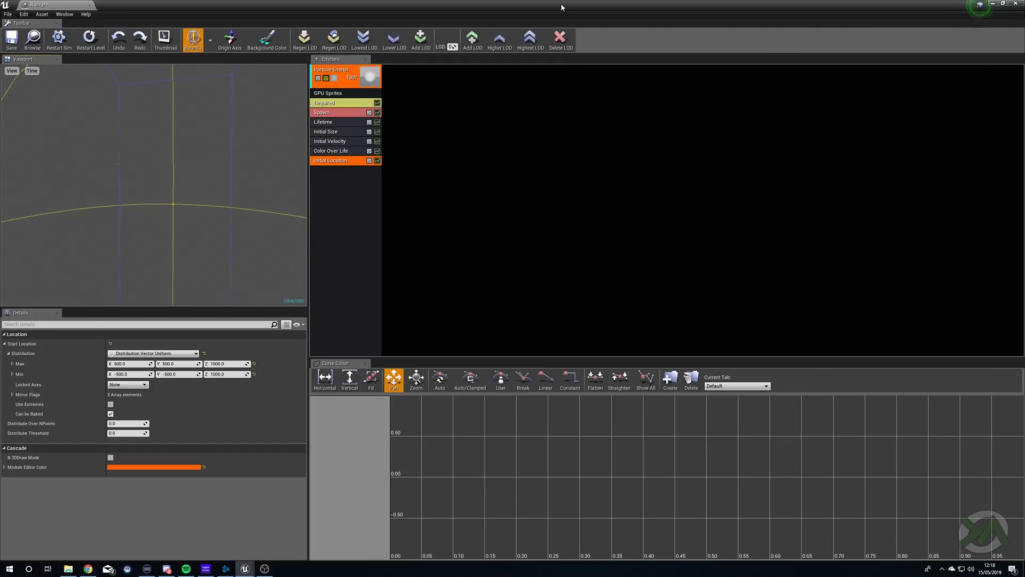
Raise the Rain_P emitter in the level to view the rain, undo the move and focus on the emitter.
drag(563, 6, 555, 397)
drag(513, 265, 513, 86)
right_drag(512, 85, 529, 122)
key(ctrl+z)
key(f)
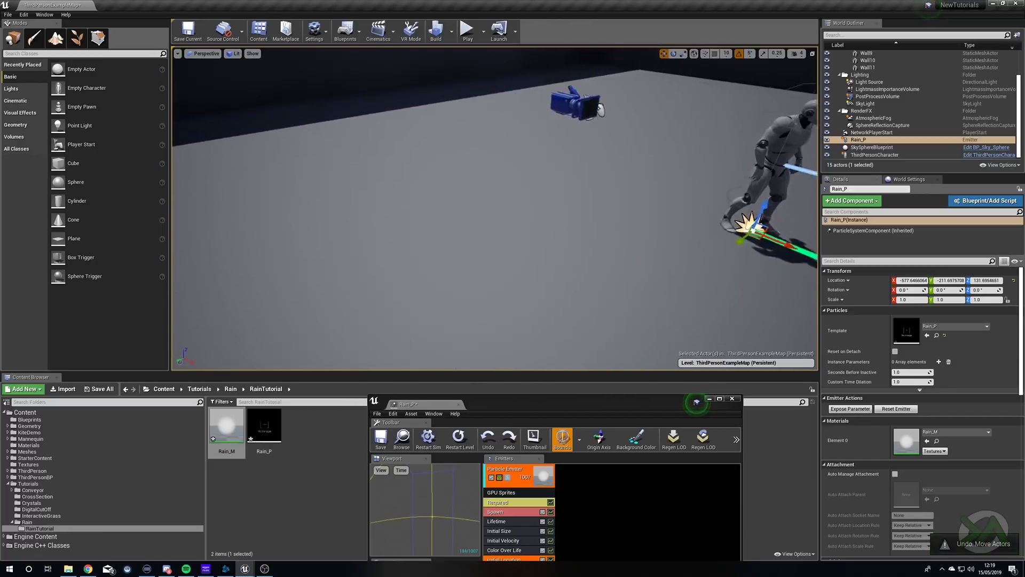
Inspect the rain around the emitter in the level and return to the full-size Rain_P particle editor.
double_click(536, 400)
drag(649, 7, 710, 309)
click(550, 104)
right_drag(540, 215, 574, 190)
double_click(708, 312)
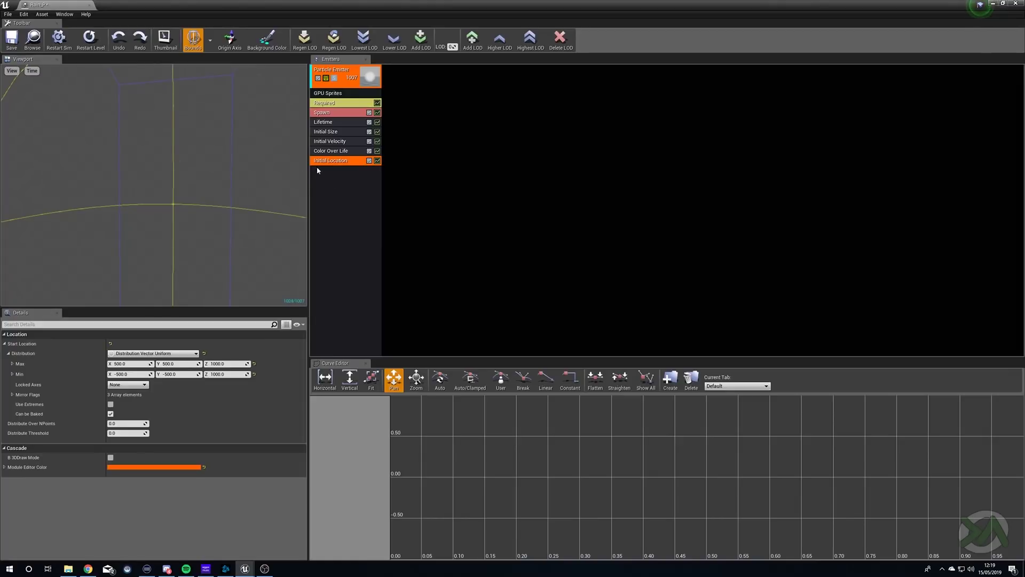
Add a Size By Speed module to the particle emitter and show its settings.
right_click(349, 218)
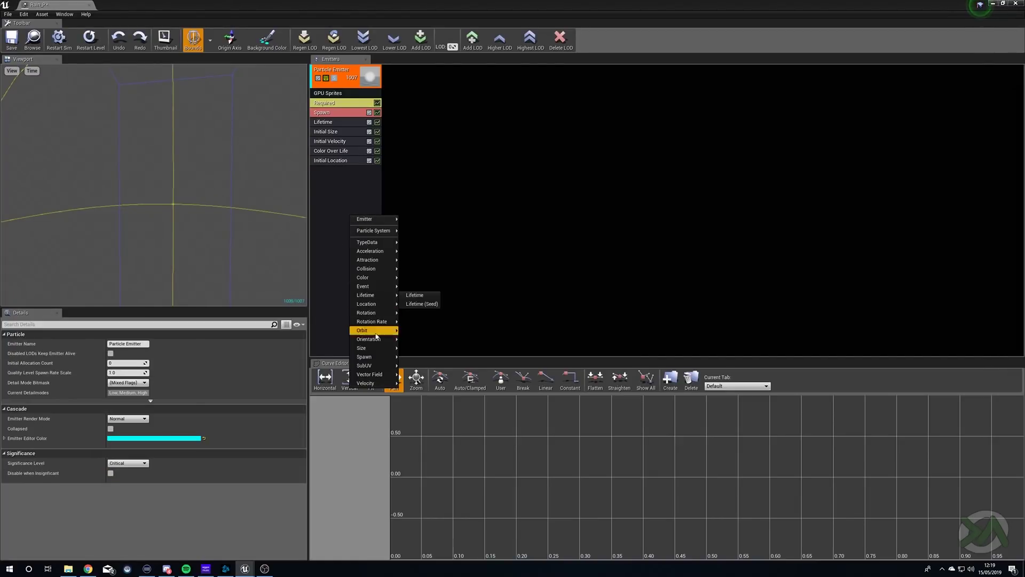
mouse_move(374, 348)
click(422, 383)
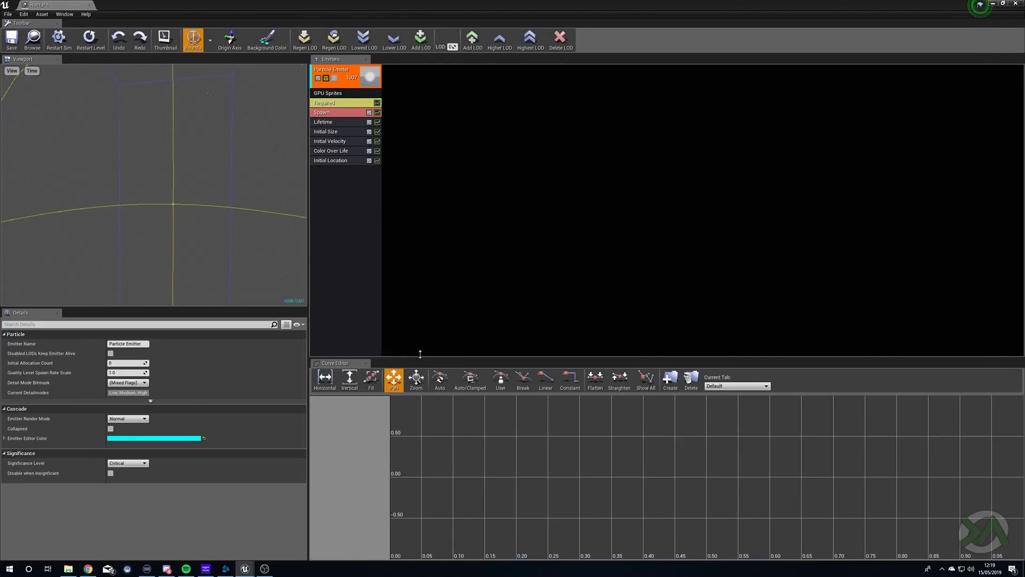
click(350, 169)
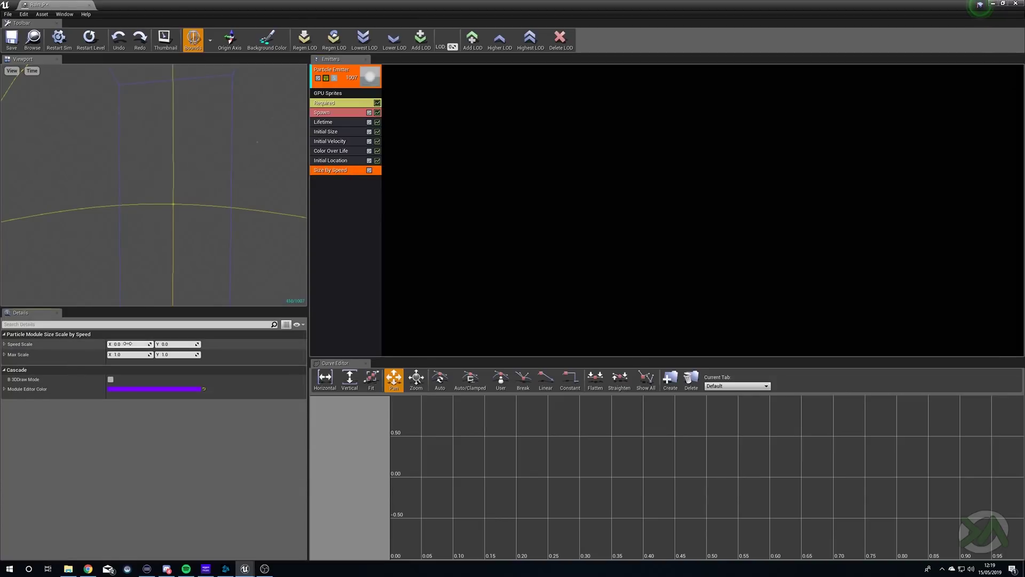
Set the module's Speed Scale to X 5, Y 5 and Max Scale to X 0.3, Y 5, and check the streaks in the preview.
text(5)
key(Tab)
text(5)
key(Tab)
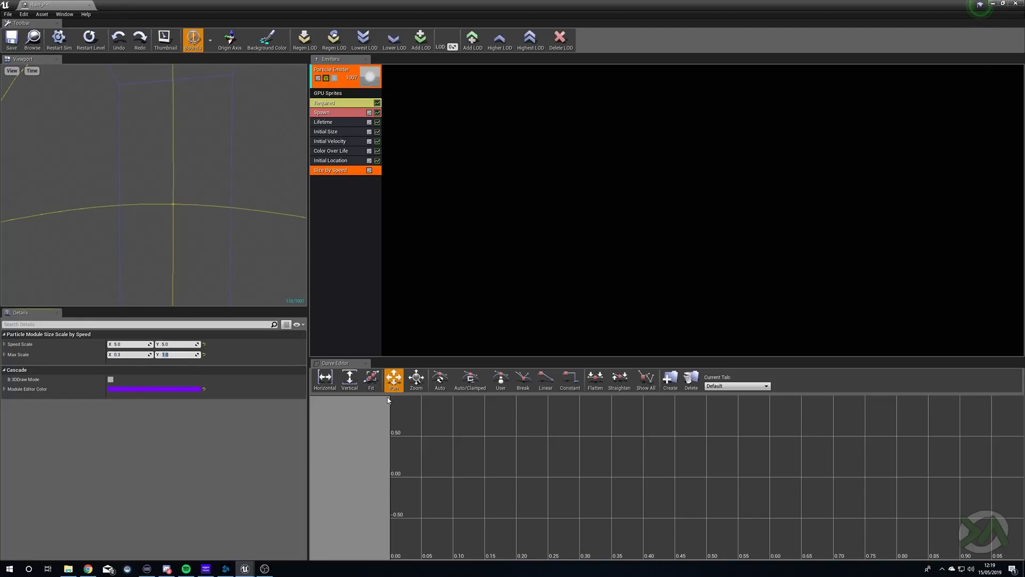
mouse_move(302, 178)
mouse_down()
mouse_move(297, 210)
mouse_move(265, 153)
mouse_move(279, 146)
mouse_move(274, 195)
mouse_move(272, 177)
mouse_up()
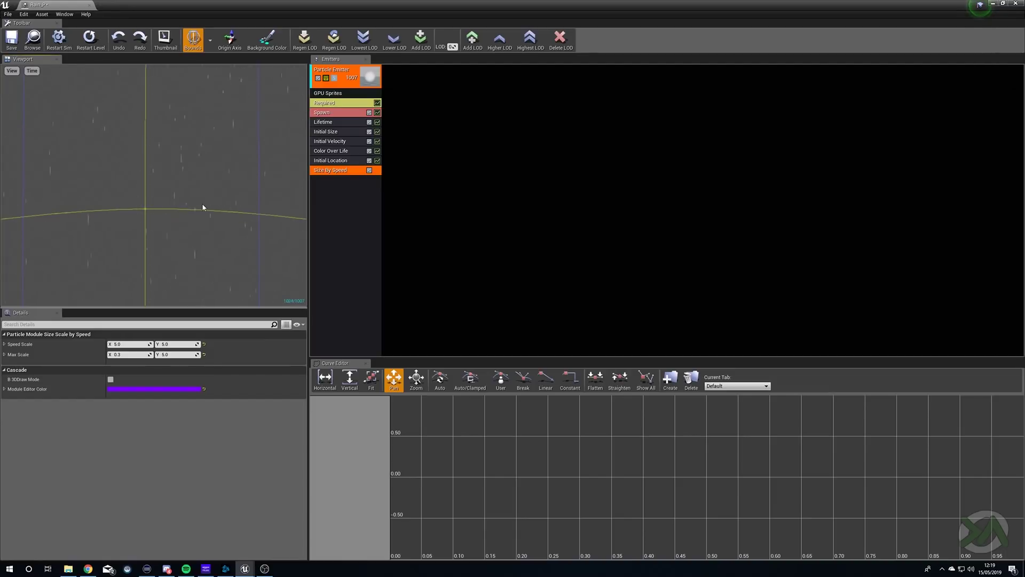
mouse_move(216, 219)
mouse_down()
mouse_move(221, 288)
mouse_move(223, 143)
mouse_move(219, 232)
mouse_move(218, 193)
mouse_move(219, 217)
mouse_up()
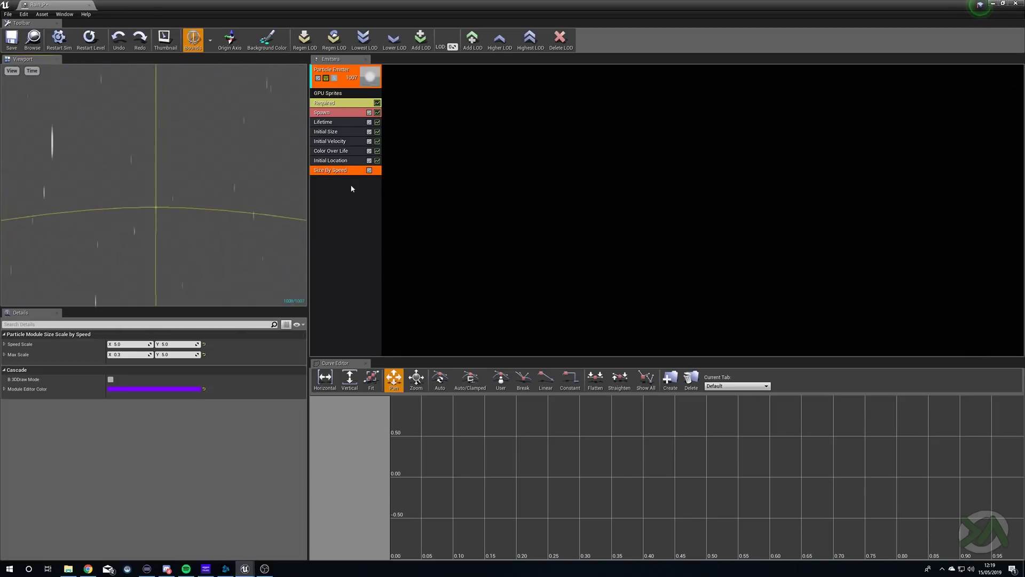
Add a Lock Axis orientation module to the emitter and set its Lock Axis Flags to Rotate Z.
right_click(351, 188)
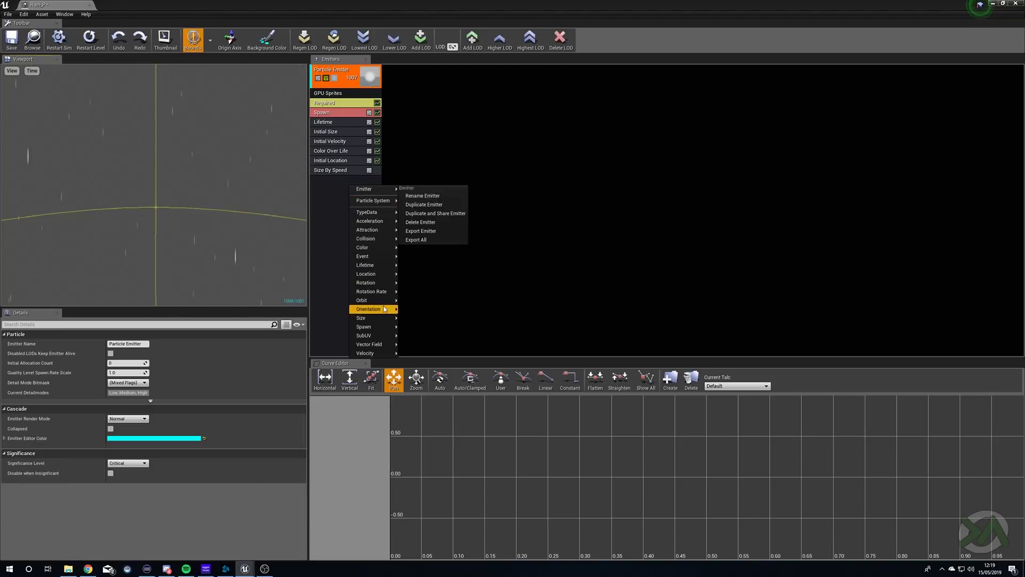
click(412, 309)
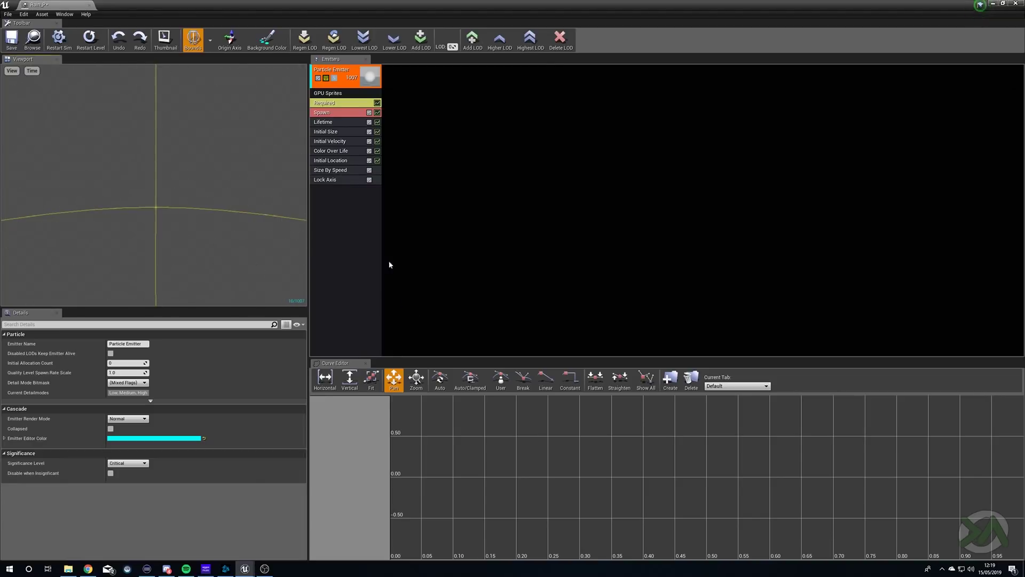
click(349, 180)
click(128, 344)
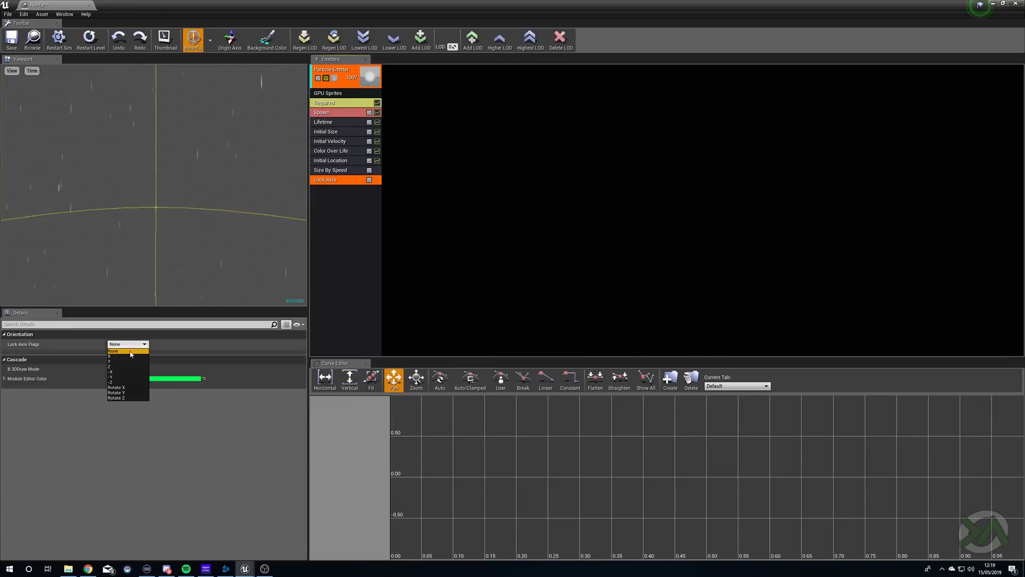
click(116, 398)
mouse_move(43, 178)
mouse_down()
mouse_move(33, 114)
mouse_move(33, 272)
mouse_move(35, 263)
mouse_up()
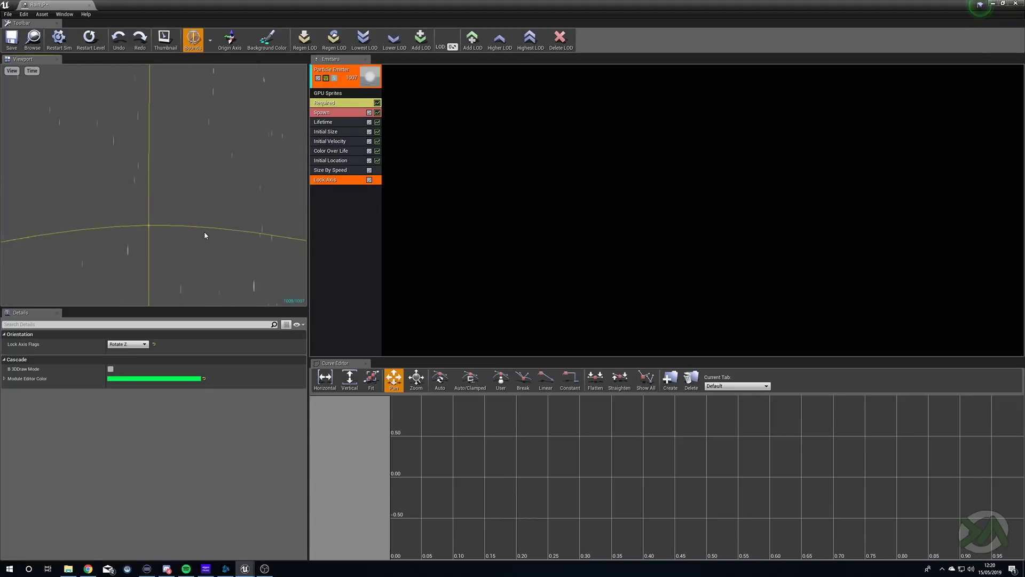
Add a Const Acceleration module to the emitter with acceleration X 500 and Z -100.
click(331, 141)
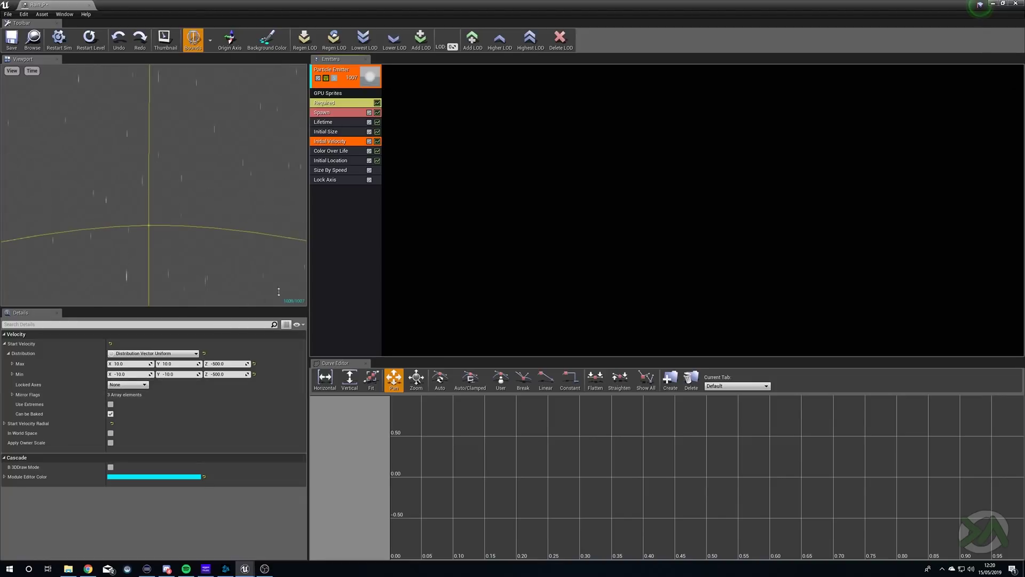
right_click(327, 213)
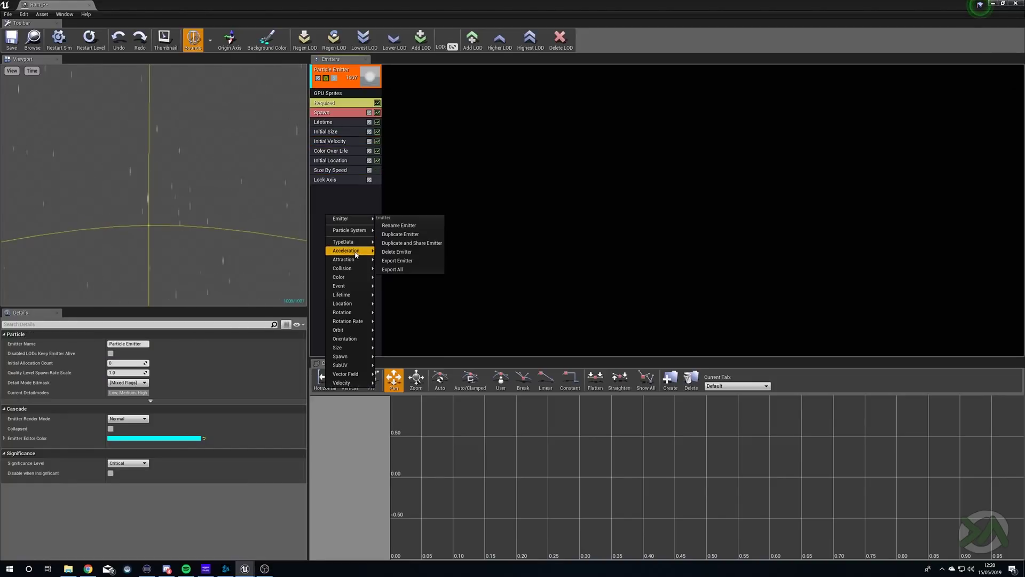
mouse_move(356, 255)
click(398, 252)
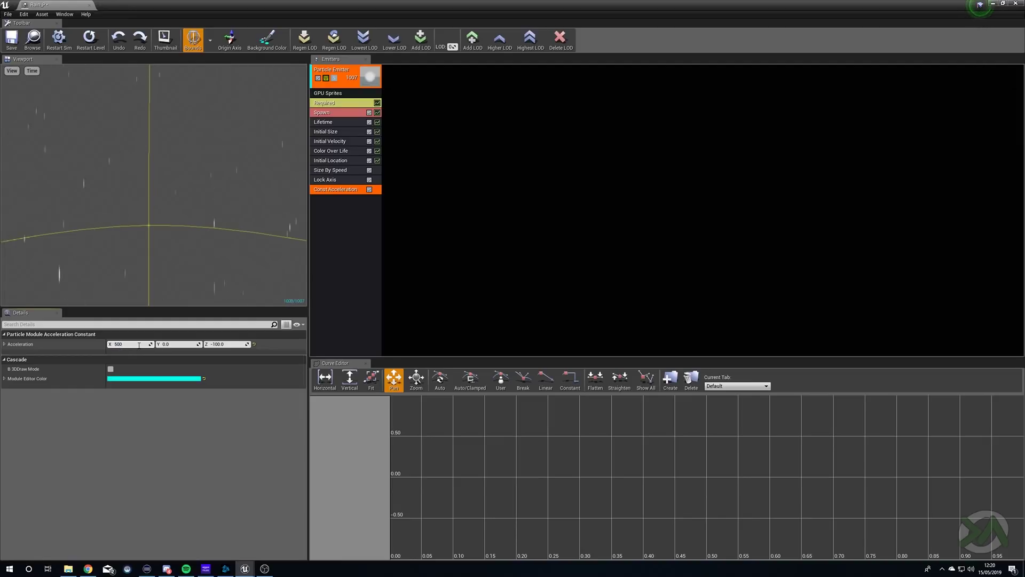
mouse_move(192, 206)
mouse_down()
mouse_move(212, 256)
mouse_move(192, 206)
mouse_up()
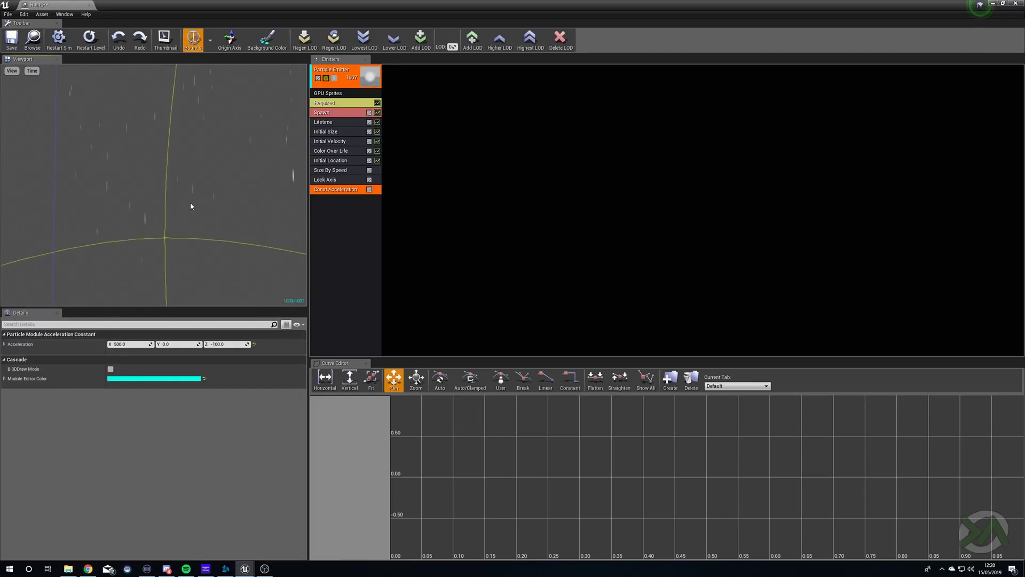
Set the Screen Alignment in the emitter's Required module to PSA Velocity and inspect the slanted rain in the preview.
click(328, 109)
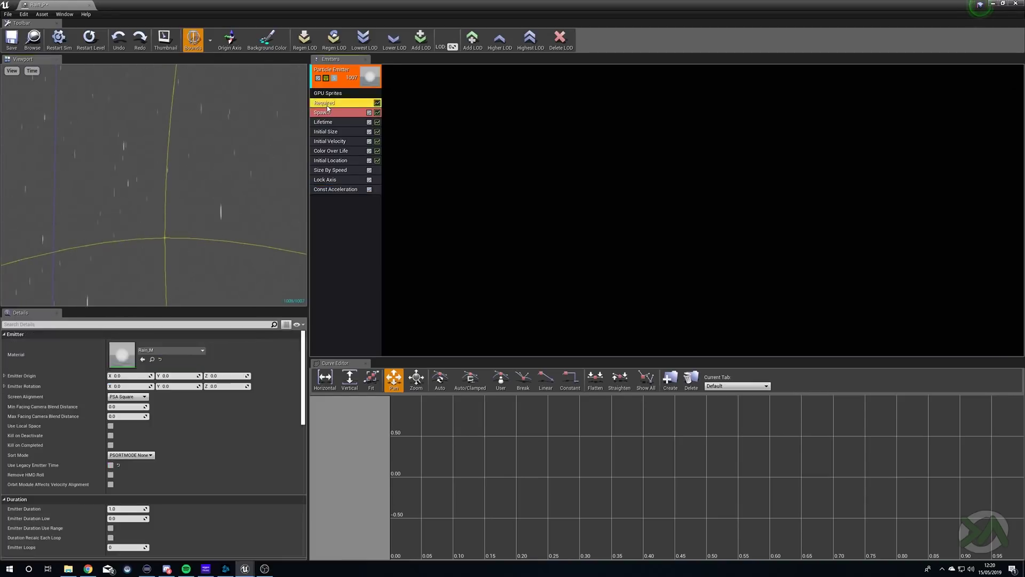
mouse_move(27, 401)
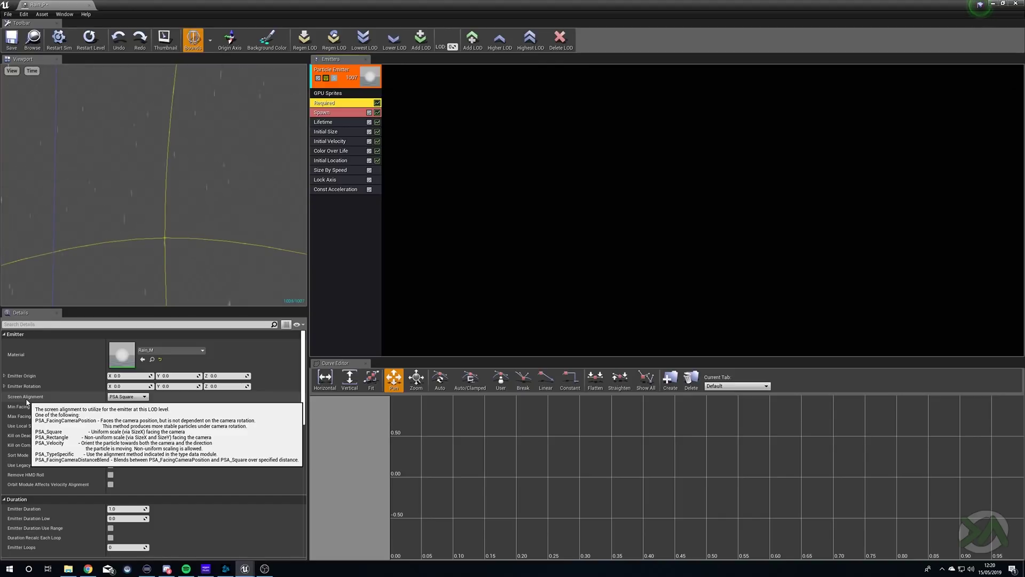
click(146, 398)
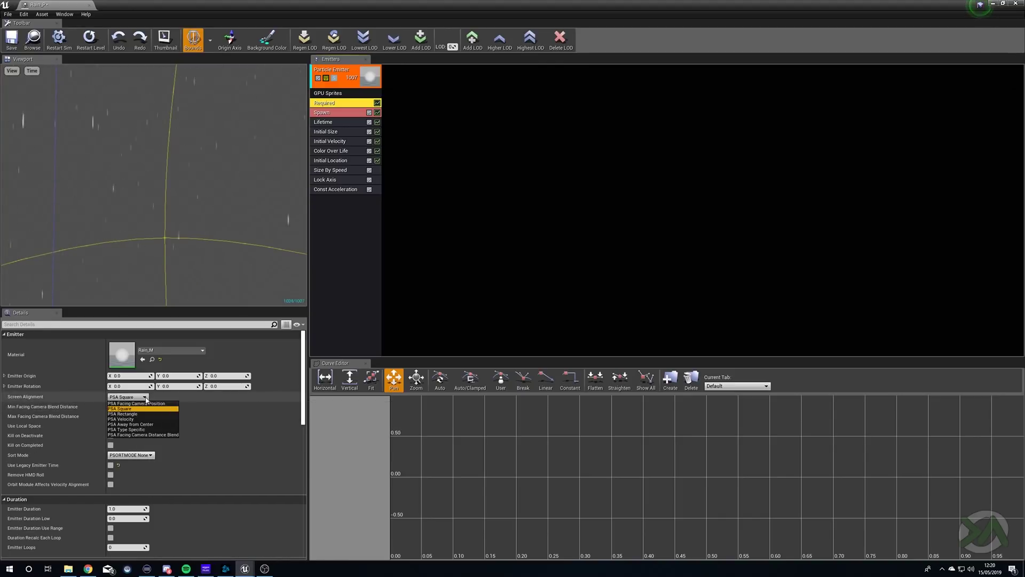
click(128, 419)
drag(208, 237, 209, 230)
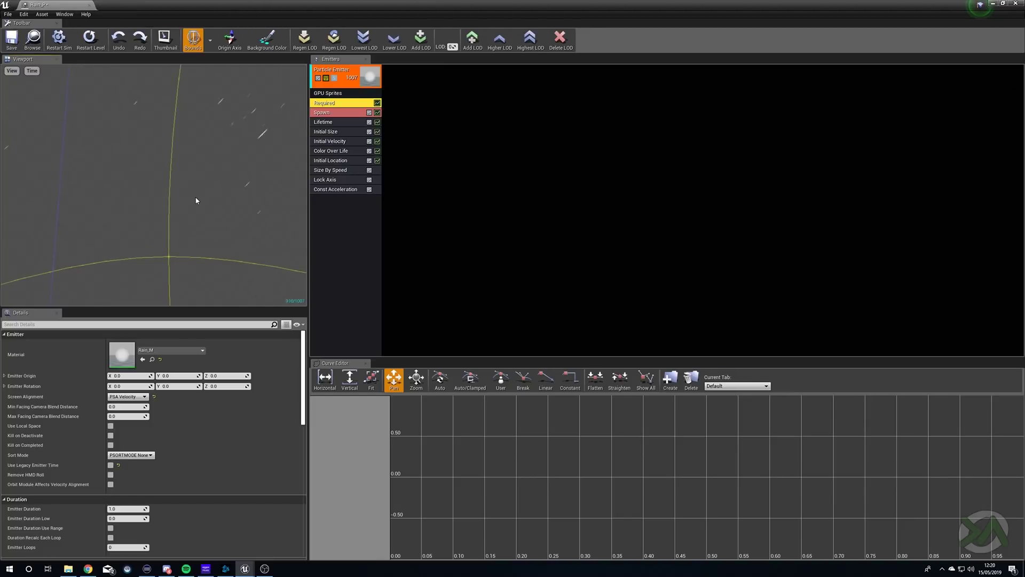
Try an X value of 1000 in the Const Acceleration module, preview the rain, and set X to 0.
click(335, 189)
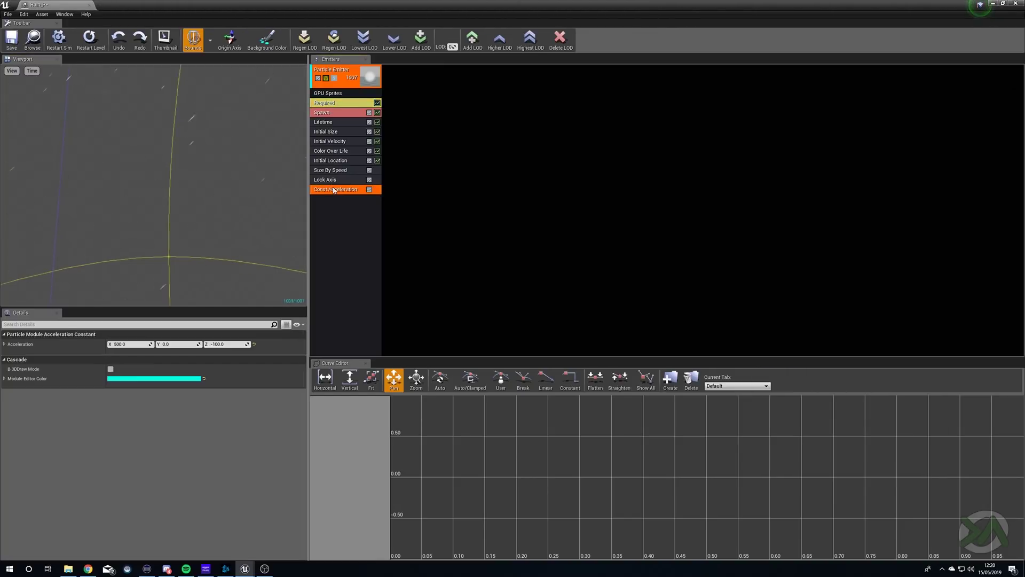
click(127, 344)
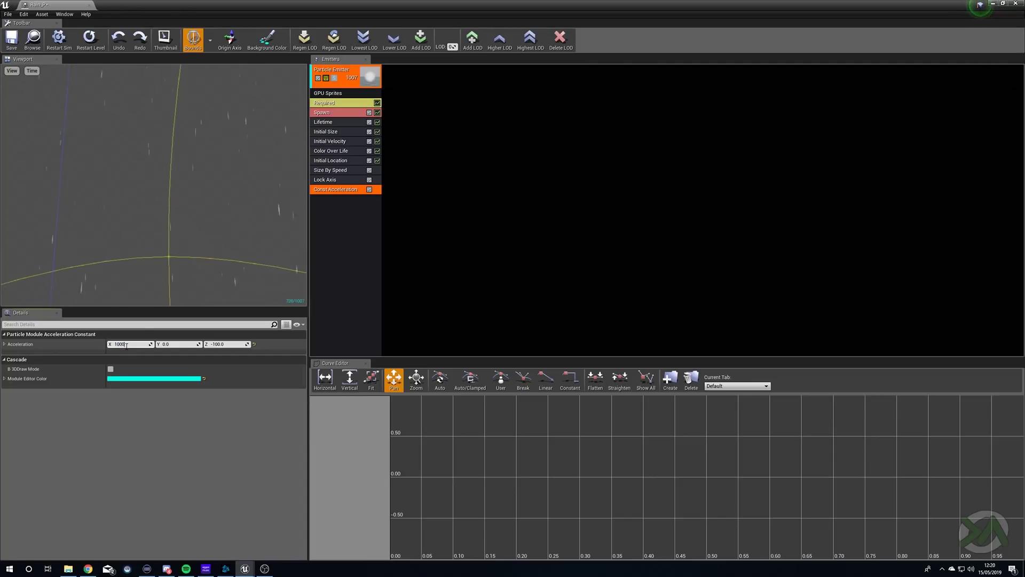
drag(154, 131, 199, 177)
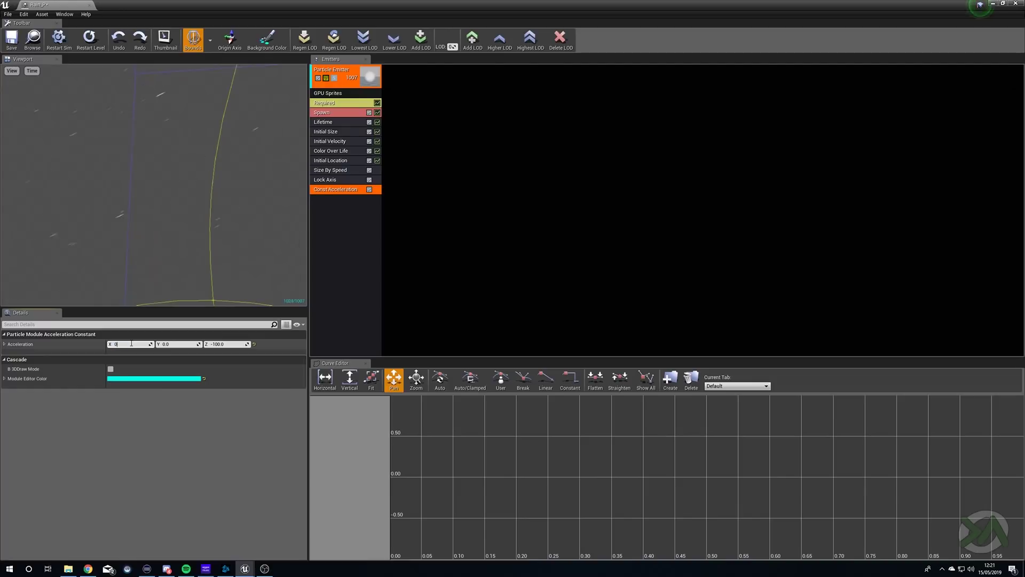
mouse_move(177, 232)
mouse_down()
mouse_move(133, 189)
mouse_move(187, 234)
mouse_move(177, 232)
mouse_up()
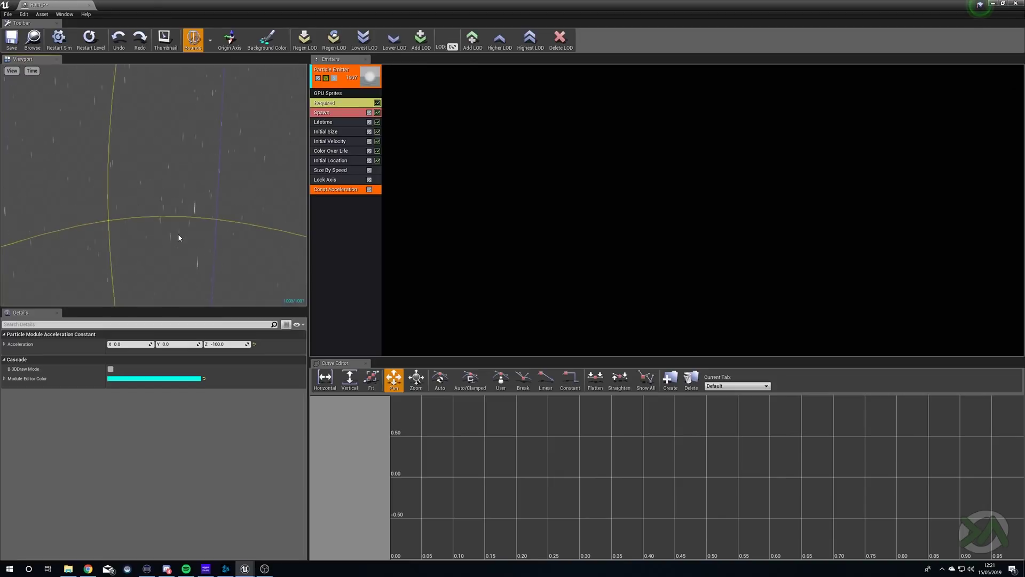
Select and focus the Rain_P emitter in the level, check whether rain passes through the floor, and return to the particle editor.
drag(488, 3, 722, 356)
drag(500, 222, 503, 304)
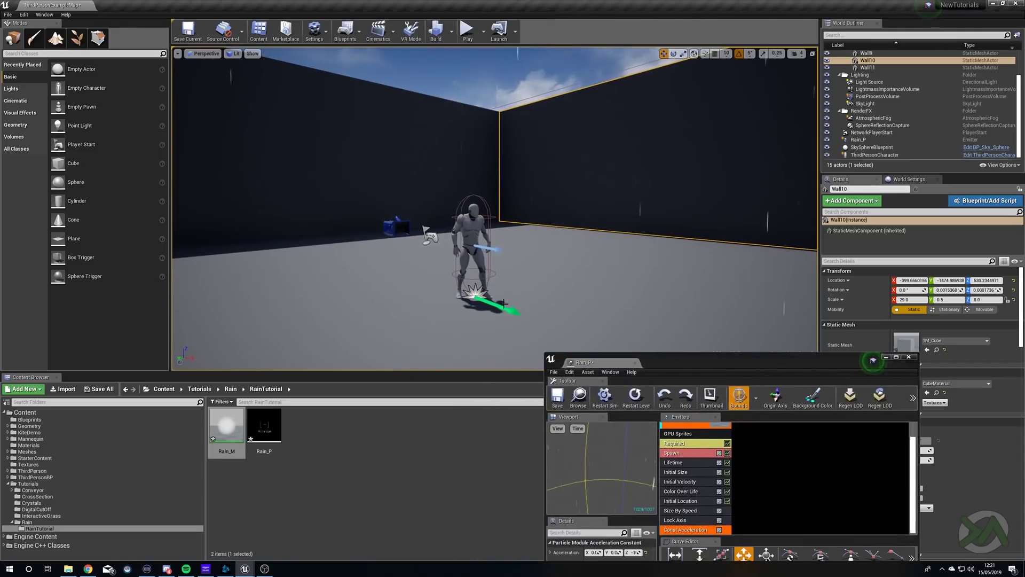
click(474, 291)
key(f)
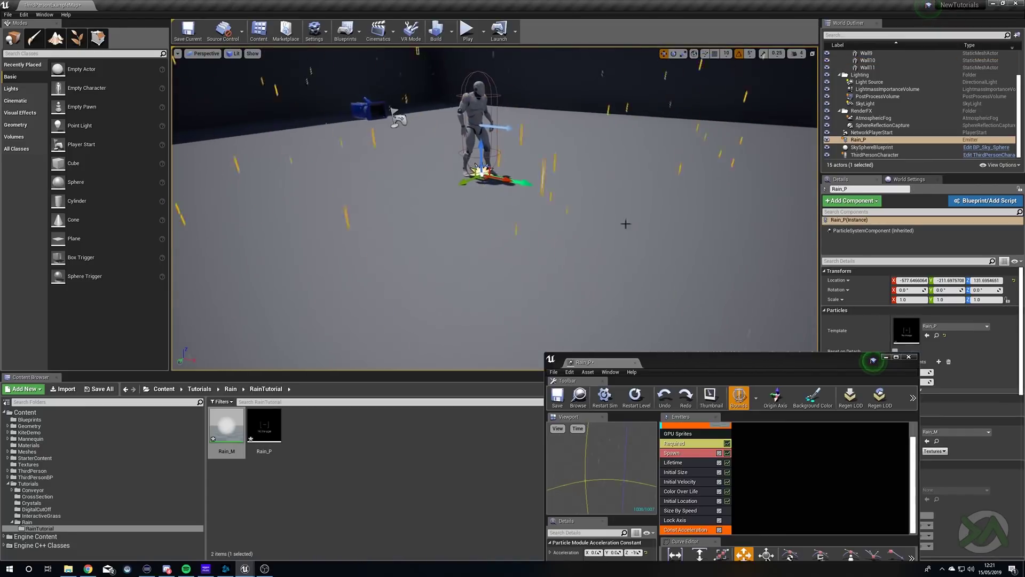
right_drag(613, 247, 648, 239)
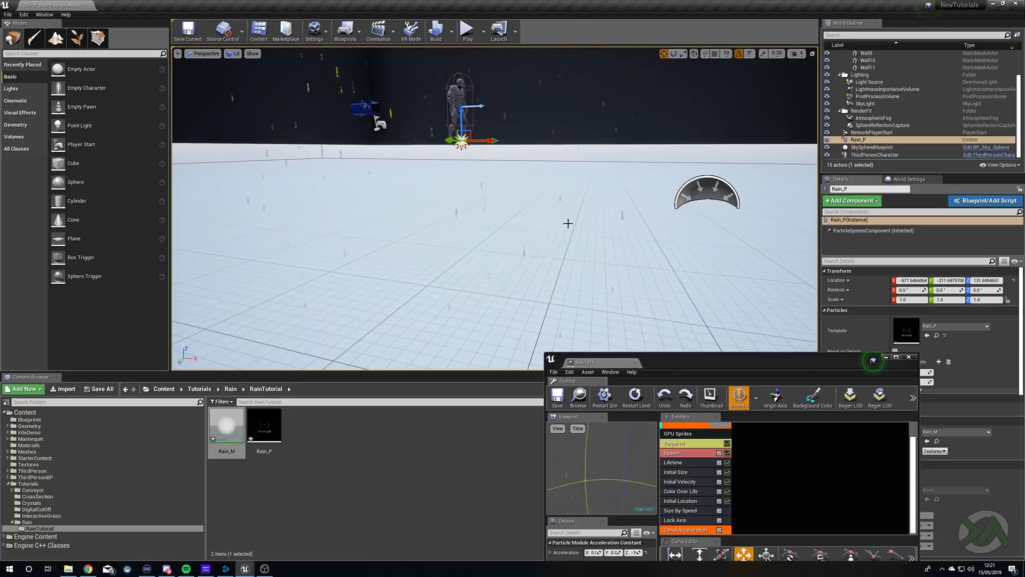
drag(749, 359, 658, 248)
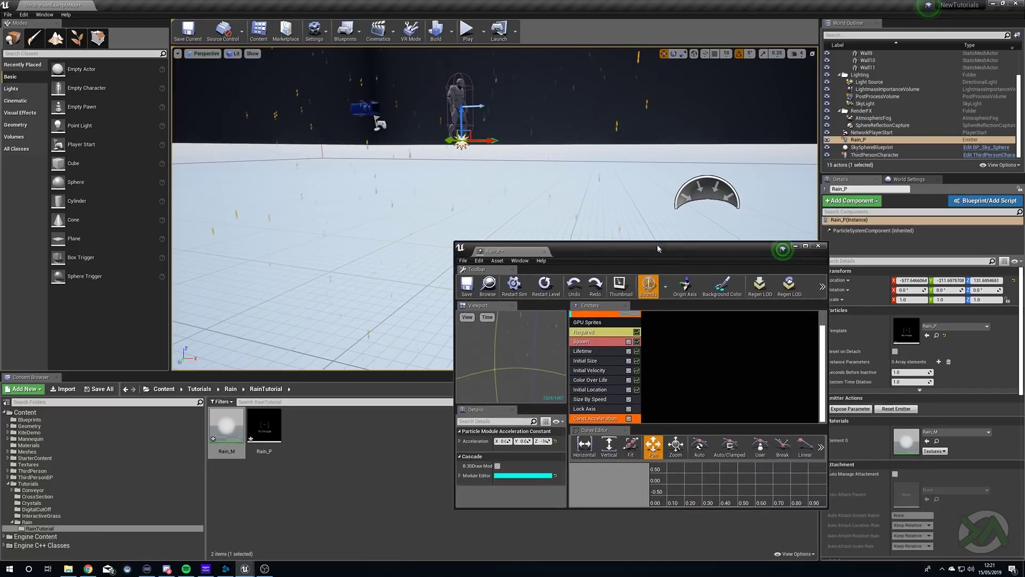
double_click(658, 248)
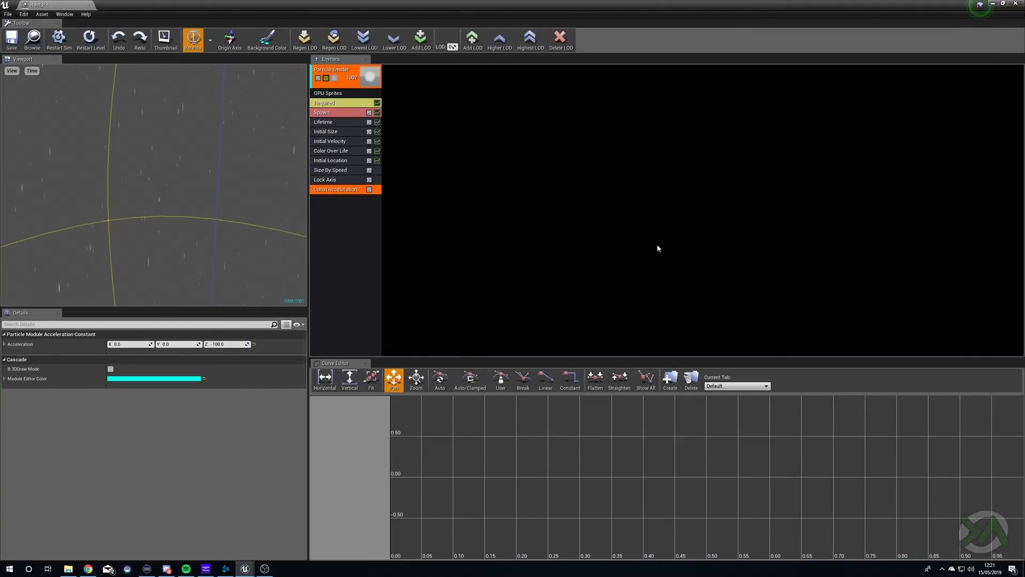
Add a Collision module to the particle emitter and show its settings.
click(353, 210)
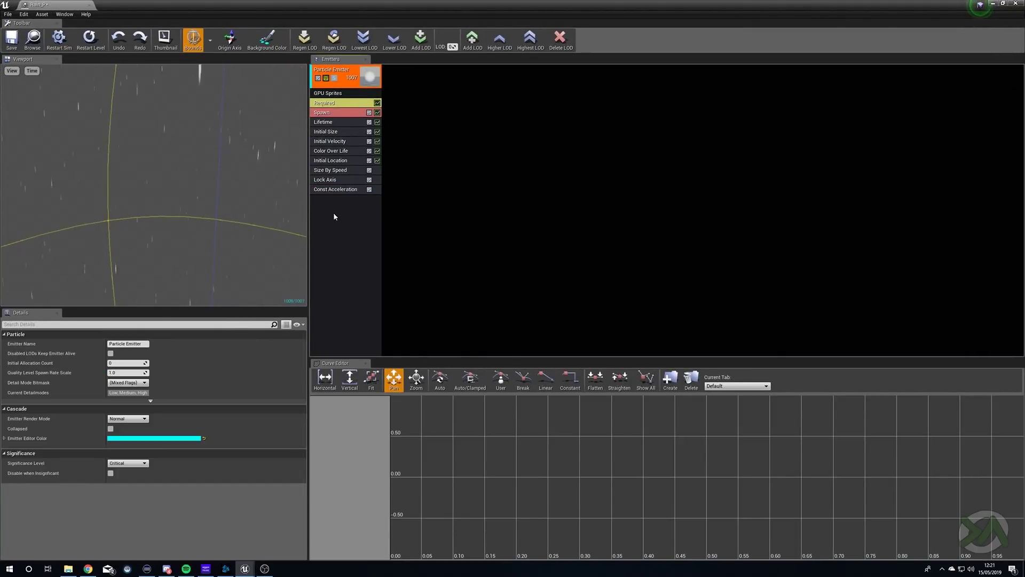
right_click(333, 212)
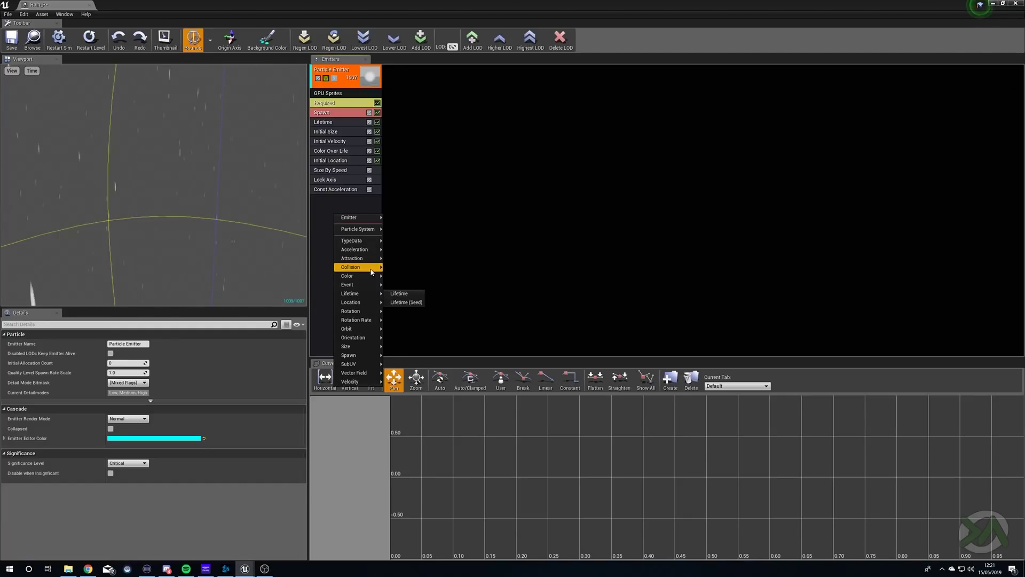
mouse_move(358, 267)
click(401, 268)
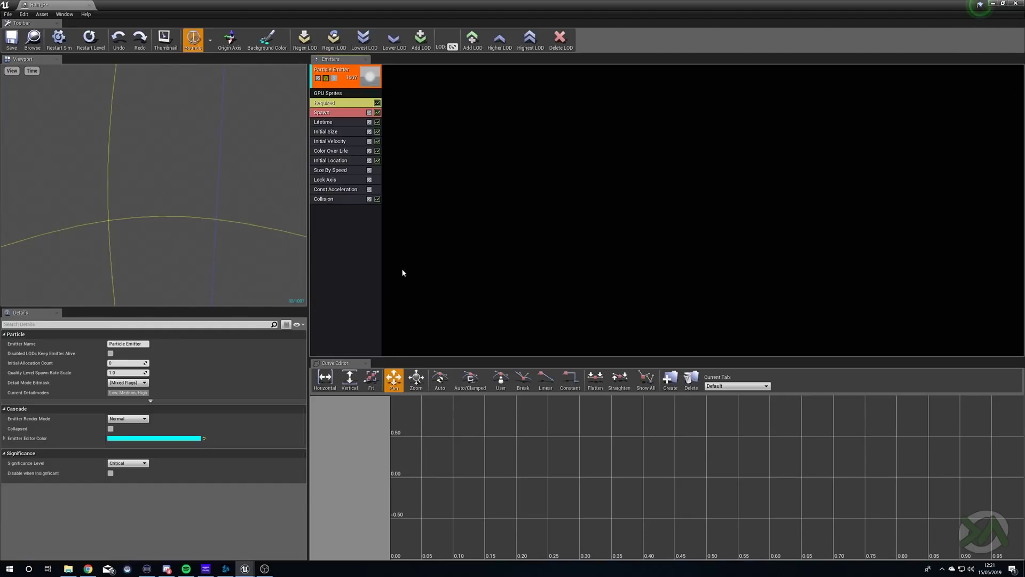
click(344, 197)
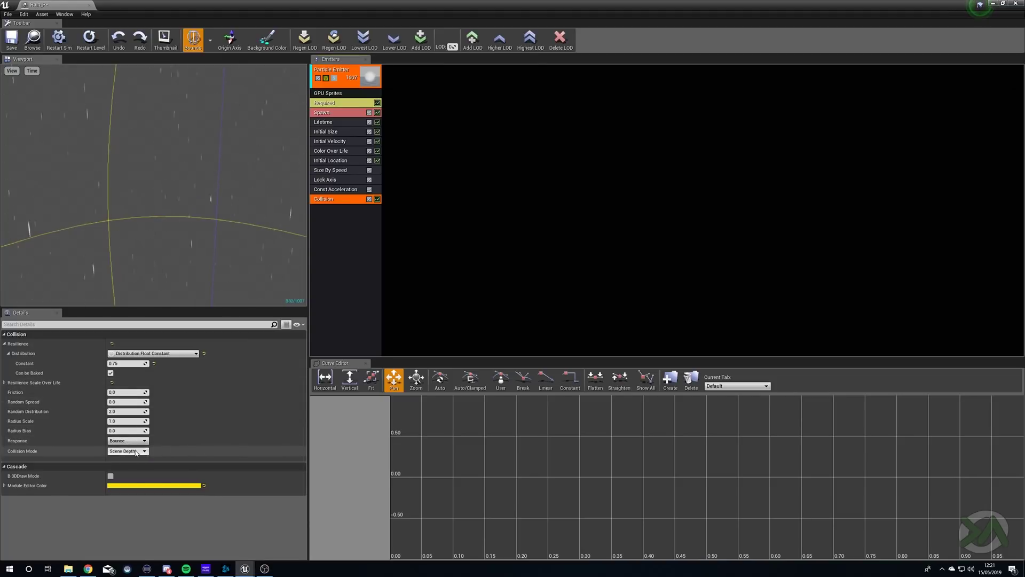
Check the rain's collision with the floor in the level and set the Collision module's Response to Kill.
drag(512, 5, 717, 309)
right_drag(578, 212, 545, 142)
key(s)
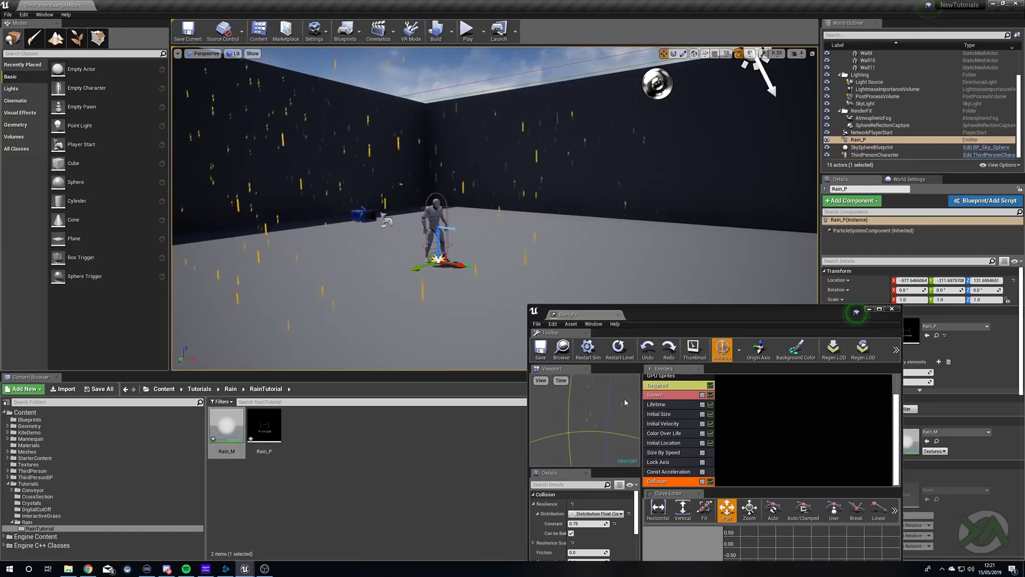
drag(659, 317, 654, 207)
scroll(591, 432, down, 5)
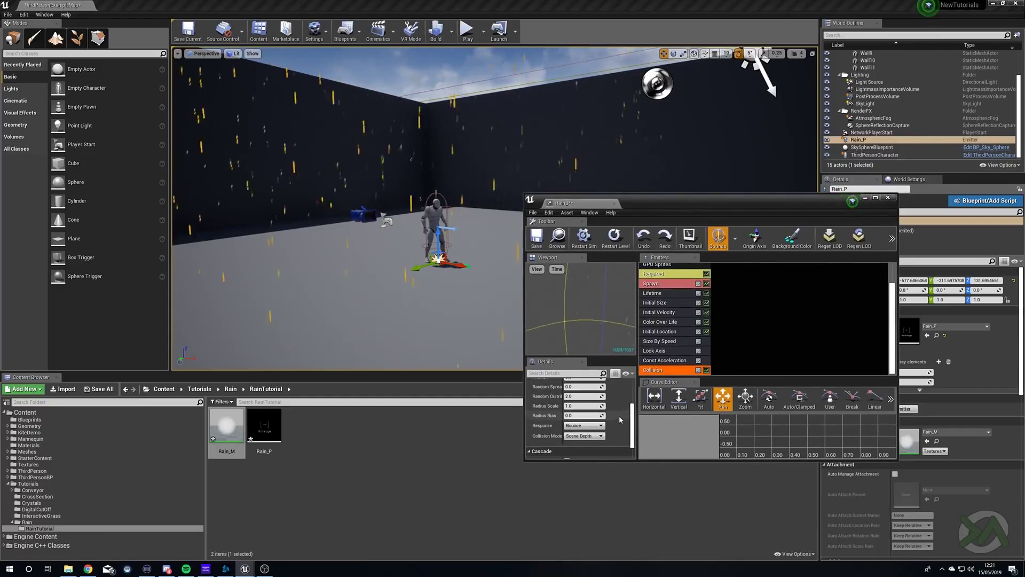
click(584, 425)
click(582, 450)
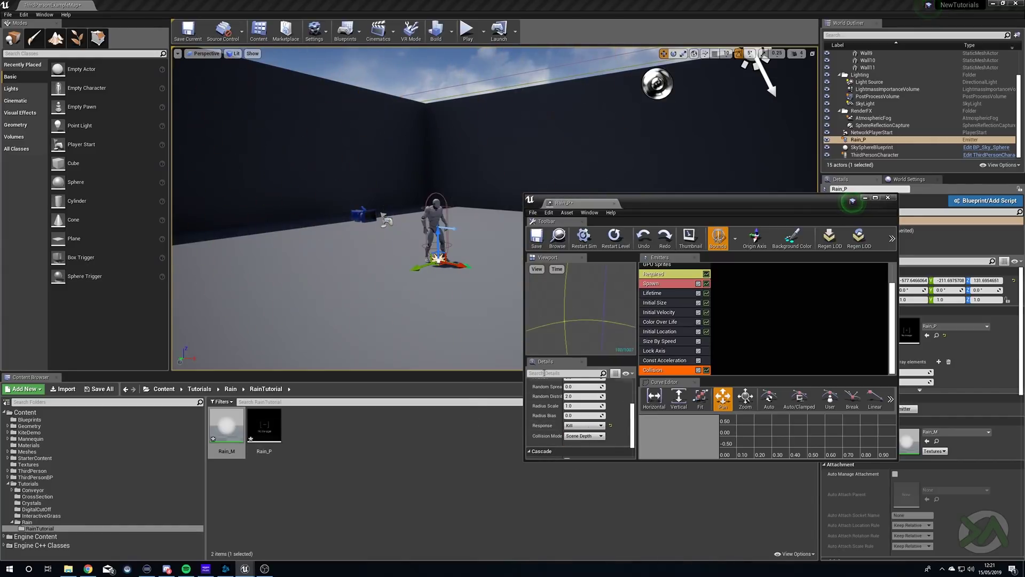
Minimise the particle editor and inspect the rain's collision with the floor from above and below in the level.
right_drag(441, 216, 470, 216)
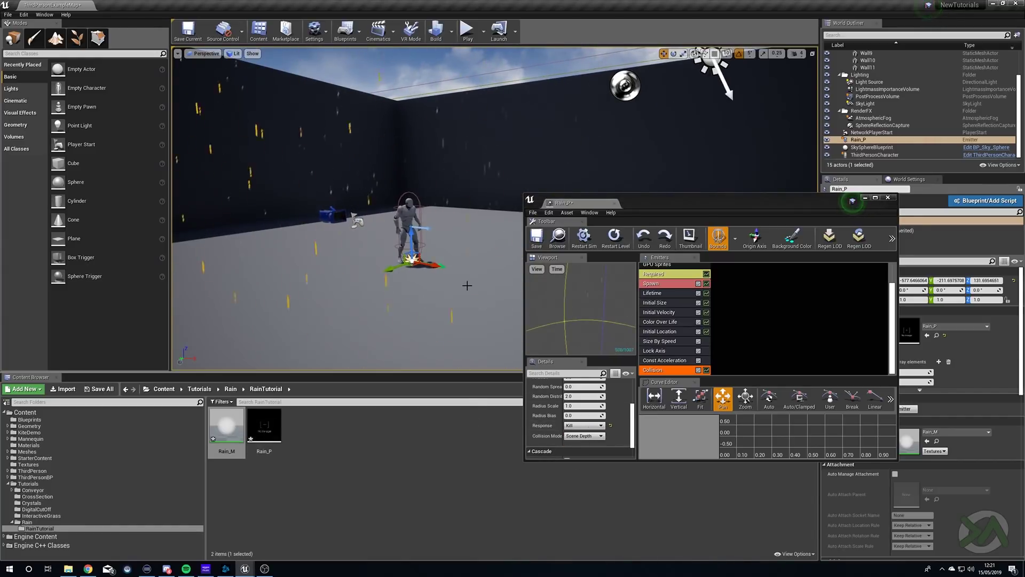
right_drag(467, 286, 463, 320)
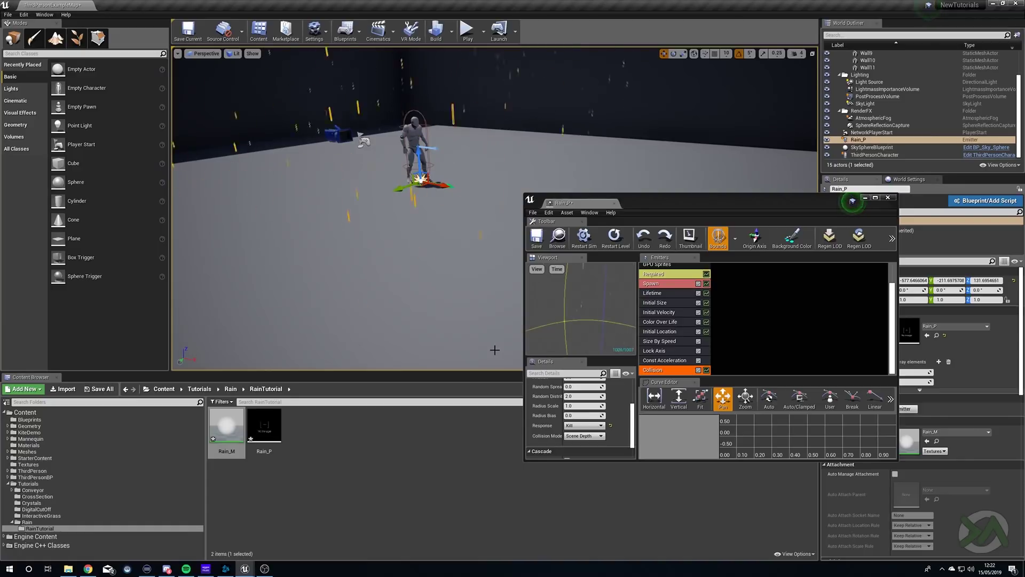
right_drag(378, 265, 403, 222)
click(865, 198)
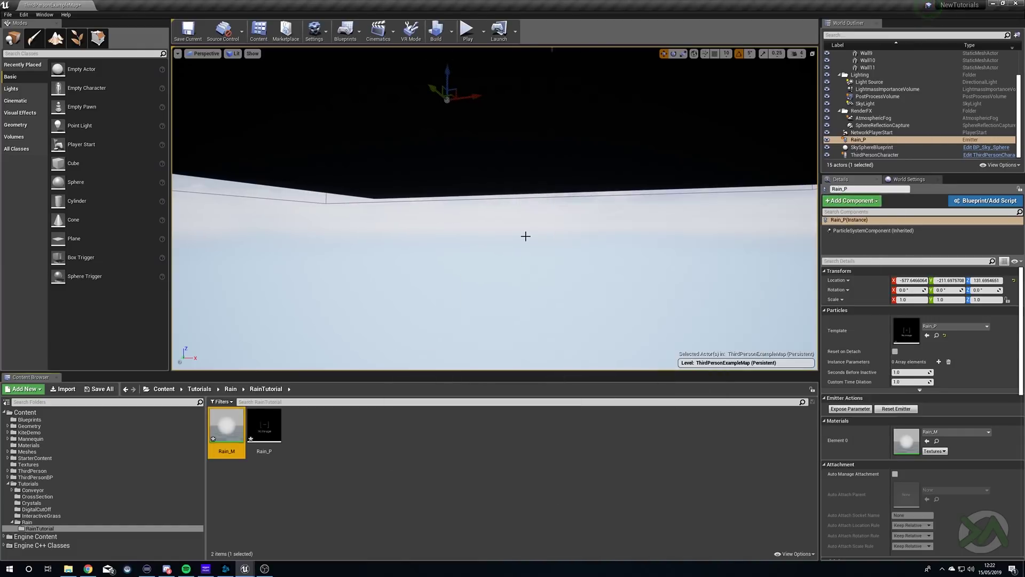
right_drag(526, 236, 530, 322)
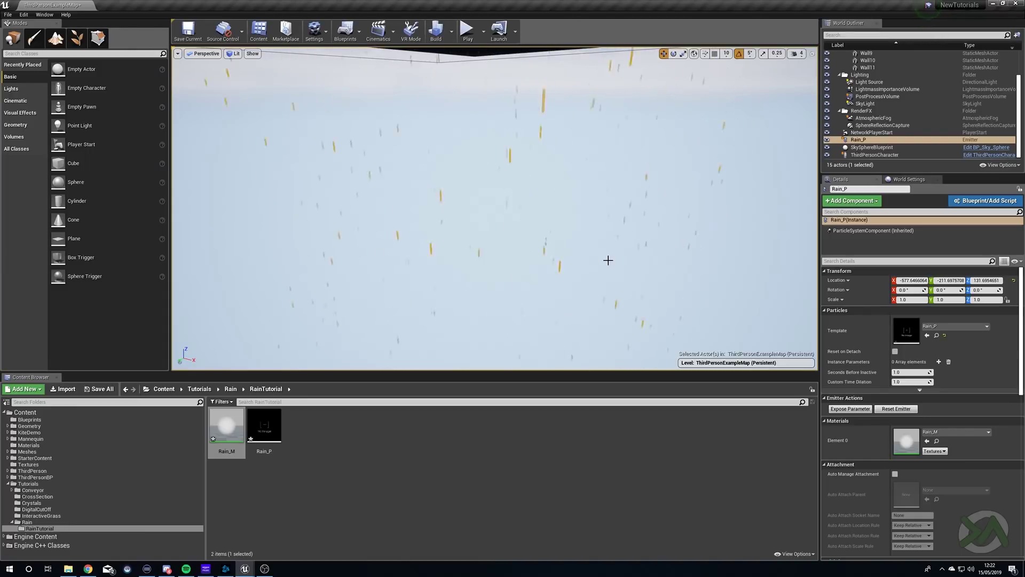
right_drag(494, 208, 395, 120)
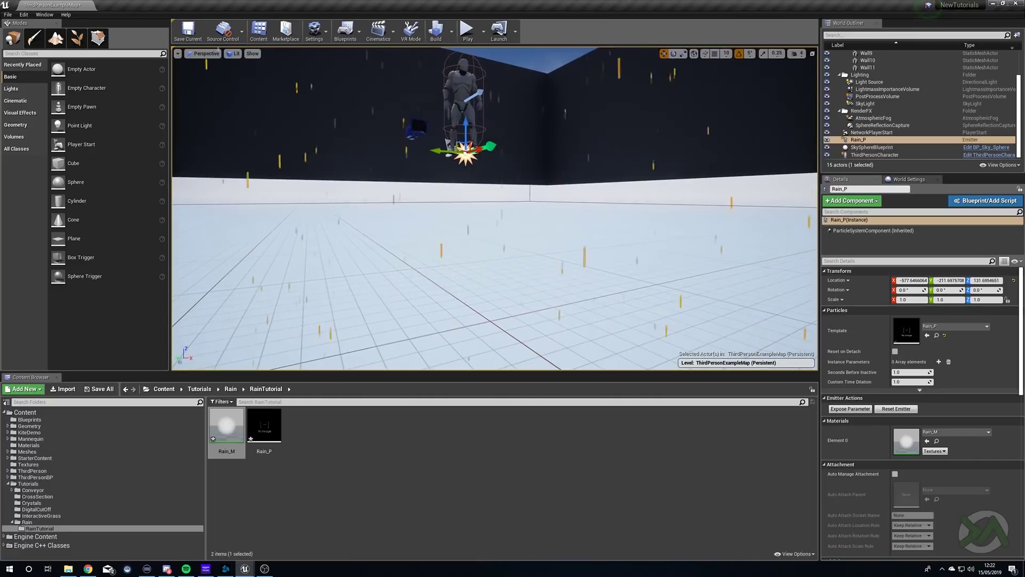
right_drag(495, 208, 619, 113)
right_drag(673, 160, 607, 253)
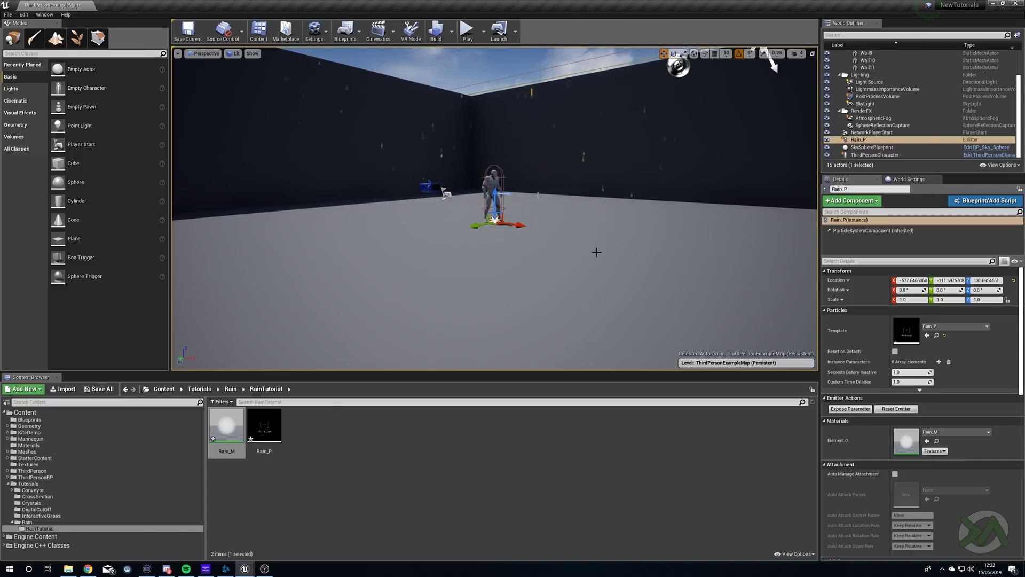
Duplicate the arena floor straight upward to a Z location of about 395 and view the space beneath the copy.
scroll(681, 263, up, 3)
click(555, 202)
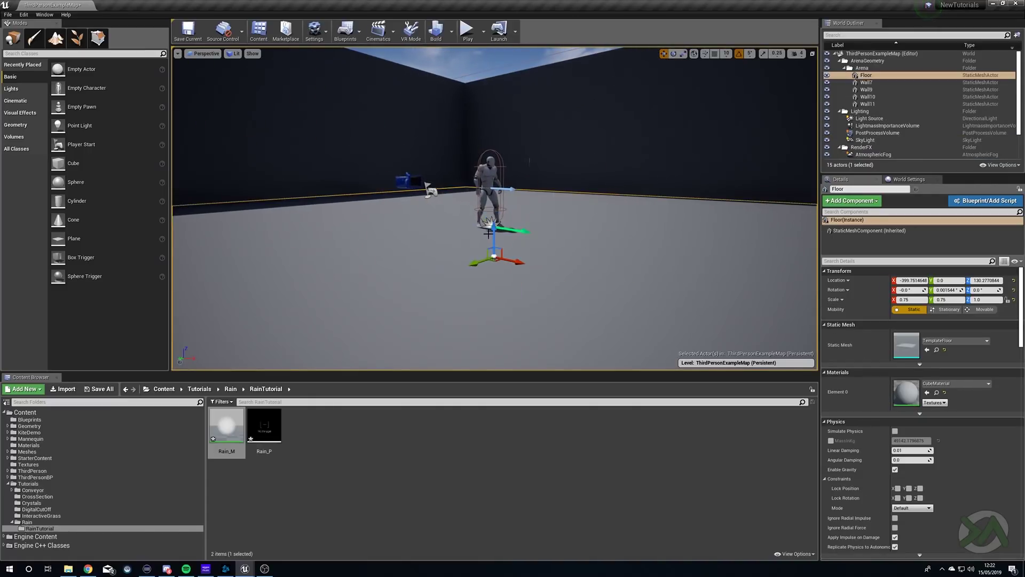
alt+drag(494, 235, 493, 80)
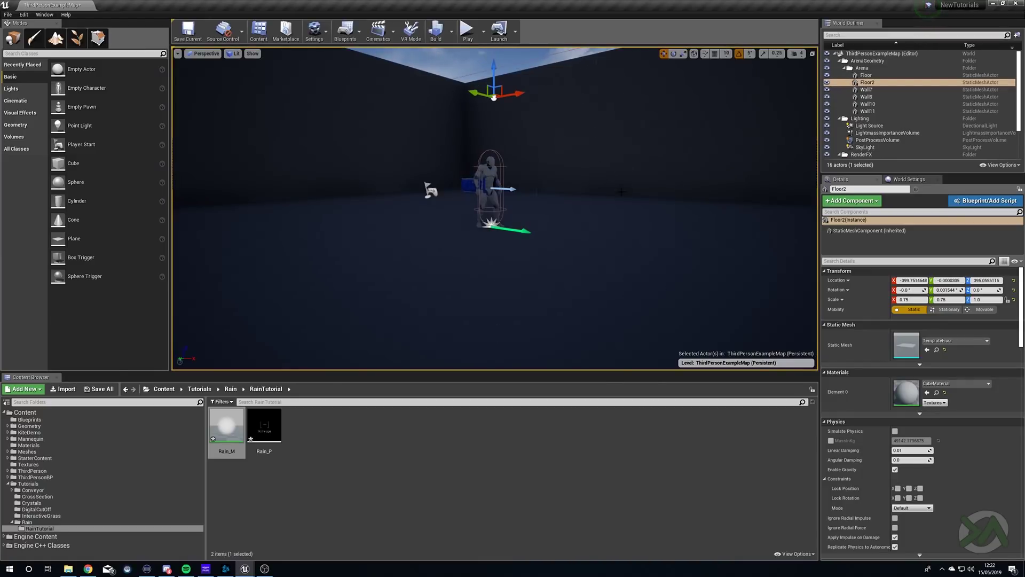
right_drag(494, 209, 504, 236)
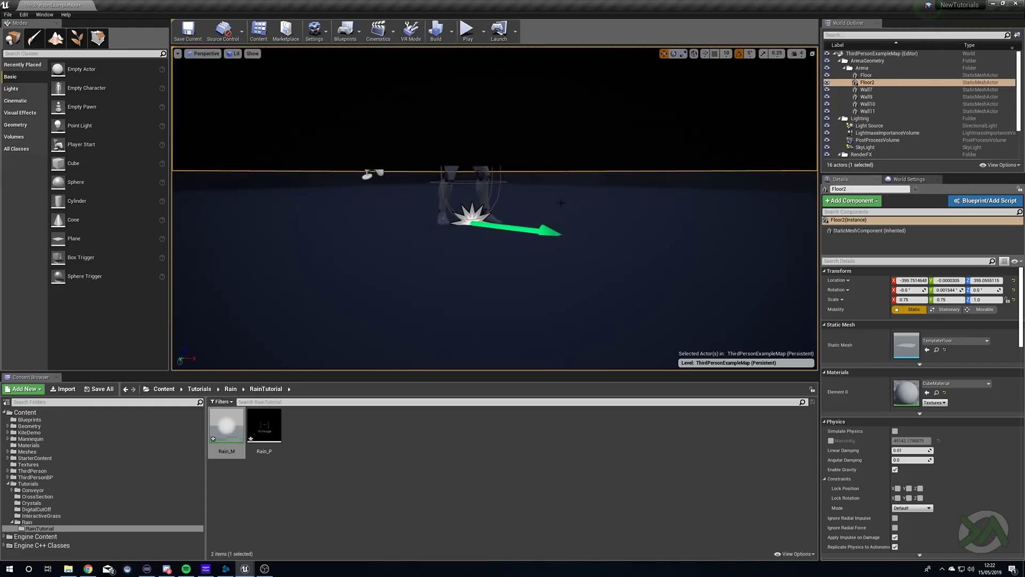